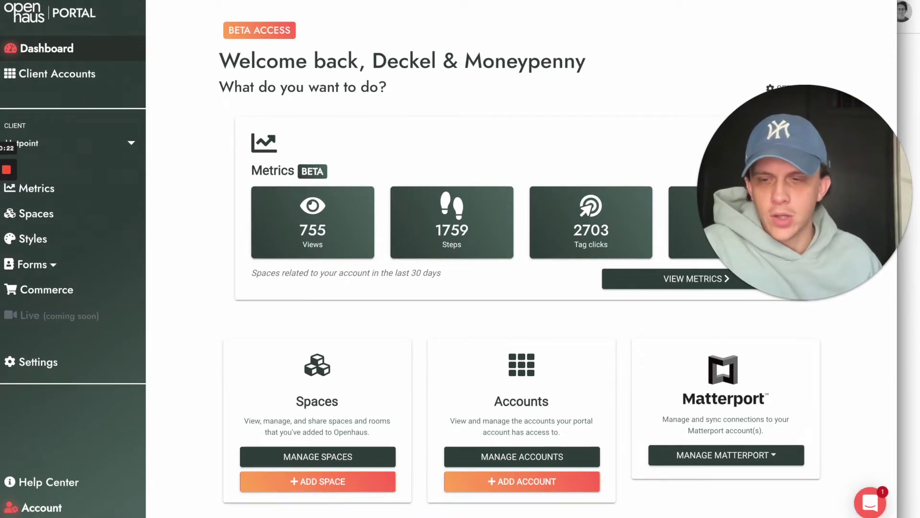
# Step: Open the Account Settings page from the dashboard's left sidebar
pyautogui.click(74, 514)
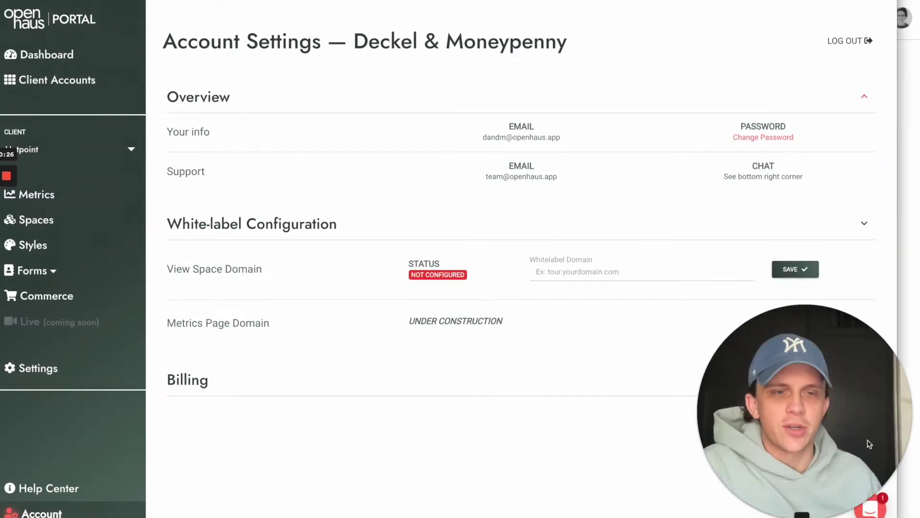
# Step: Review the unconfigured View Space Domain under White-label Configuration, then bring up Google Domains
pyautogui.moveTo(869, 444); pyautogui.dragTo(893, 111)
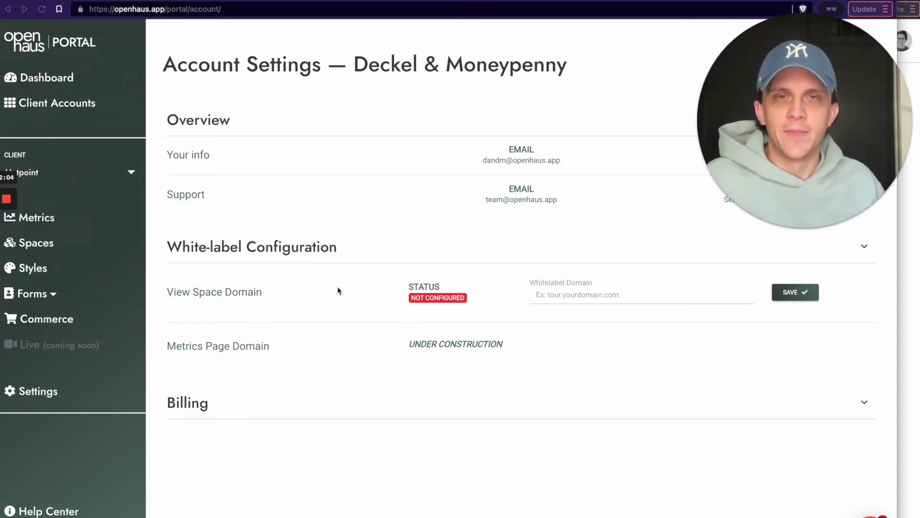
pyautogui.click(911, 253)
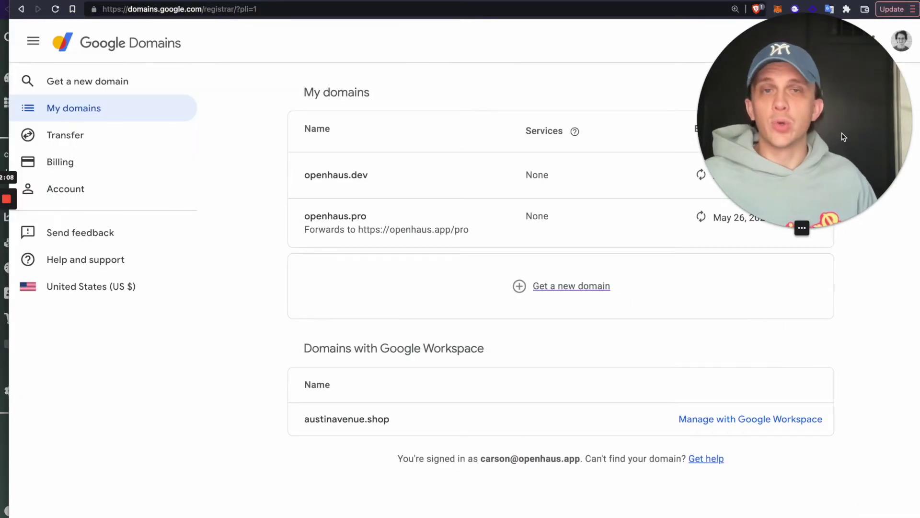
# Step: Look over the owned domains in Google Domains' My domains list, then return to the portal
pyautogui.moveTo(775, 74); pyautogui.dragTo(54, 383)
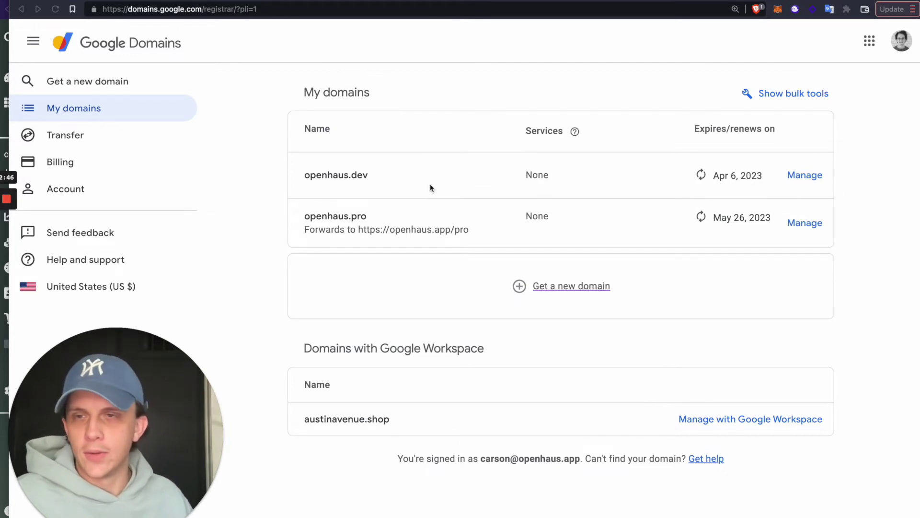
pyautogui.moveTo(156, 389); pyautogui.dragTo(853, 63)
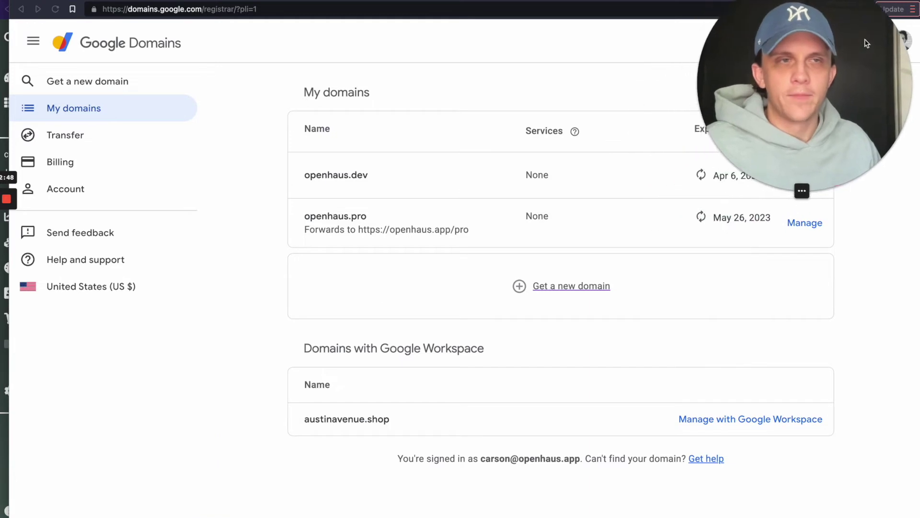
pyautogui.click(2, 398)
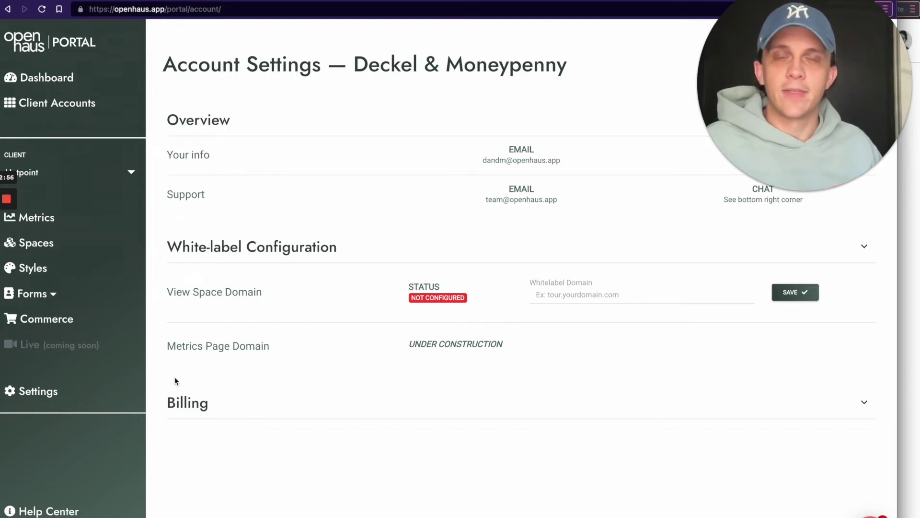
# Step: Enter 360.openhaus.dev as the Whitelabel Domain and save it to reveal the CNAME record
pyautogui.click(571, 296)
pyautogui.write('360.openhaus.dev')
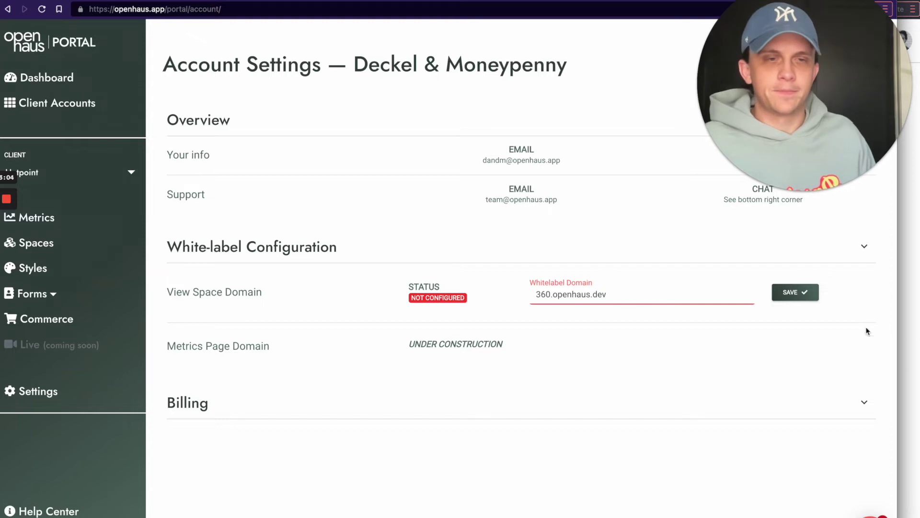
pyautogui.click(796, 295)
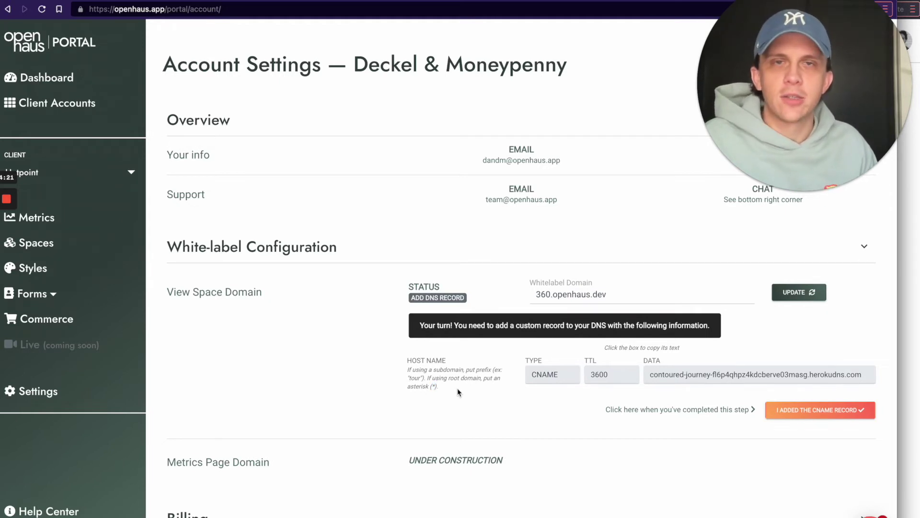
pyautogui.moveTo(551, 294); pyautogui.dragTo(533, 295)
pyautogui.click(525, 301)
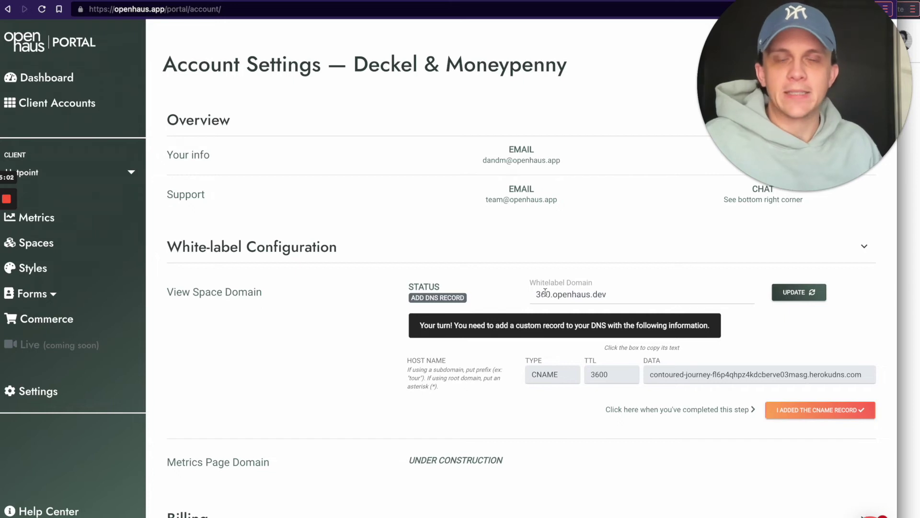
pyautogui.doubleClick(551, 295)
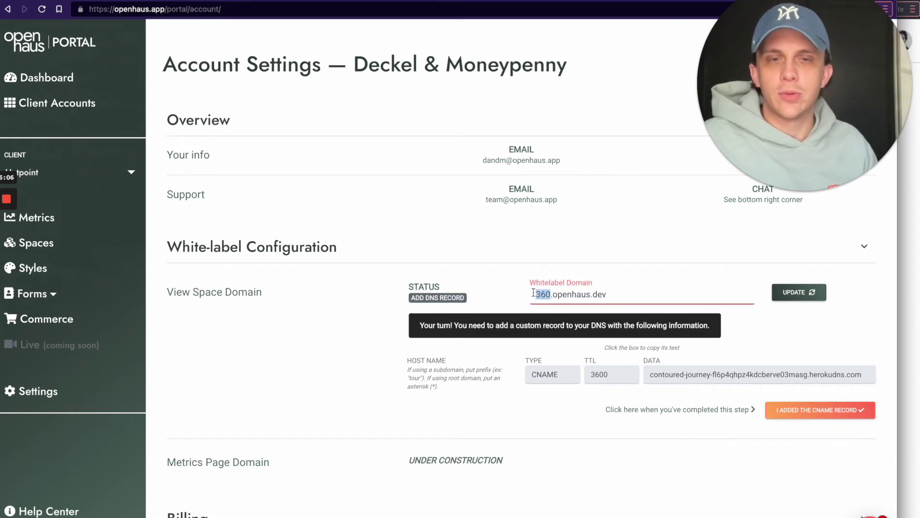
pyautogui.click(500, 300)
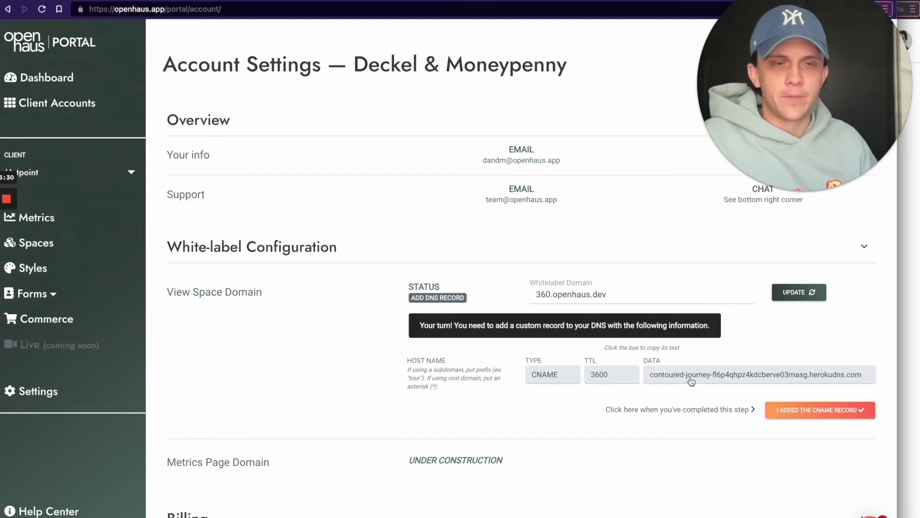
# Step: Open openhaus.dev's management page from My domains and go to its DNS settings
pyautogui.click(911, 289)
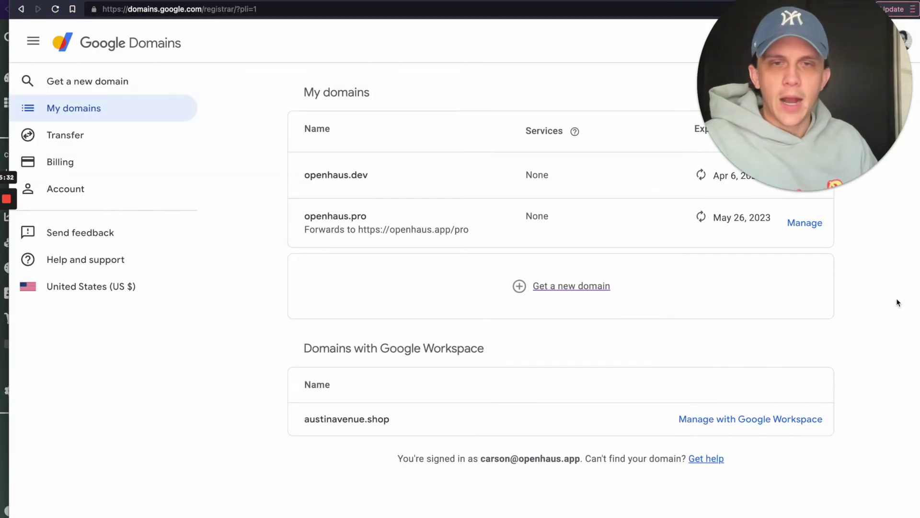
pyautogui.moveTo(790, 91); pyautogui.dragTo(152, 390)
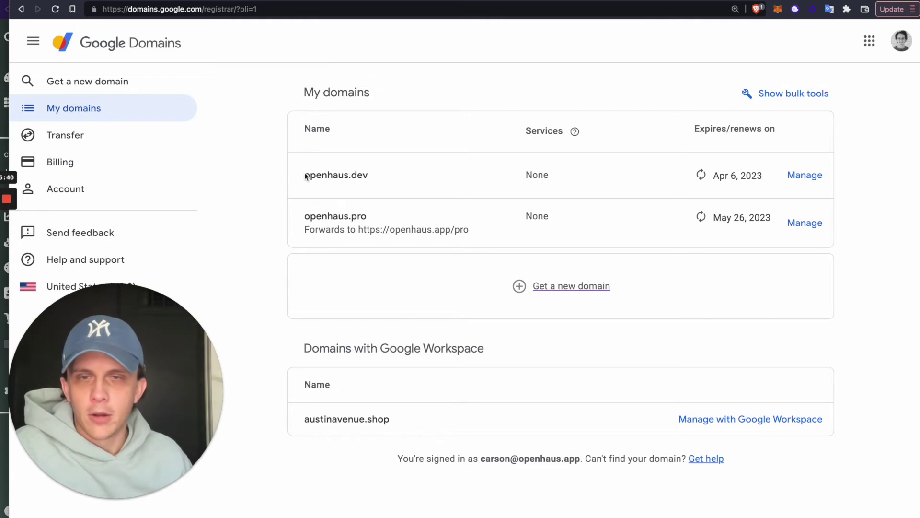
pyautogui.click(806, 177)
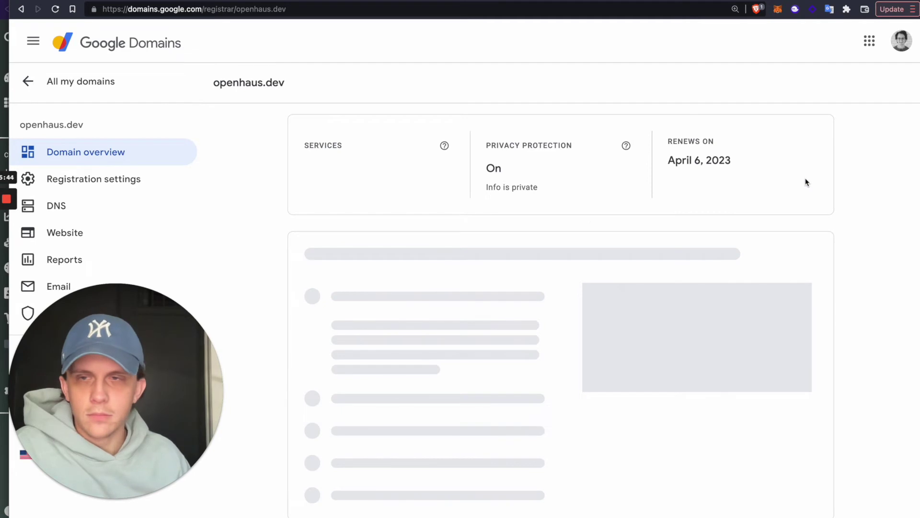
pyautogui.moveTo(73, 350); pyautogui.dragTo(763, 89)
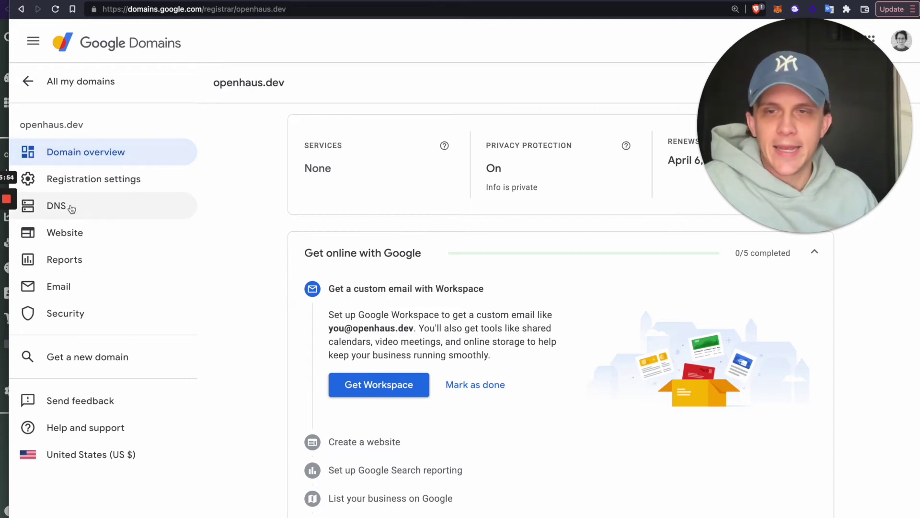
pyautogui.click(71, 209)
# Step: Scroll through the empty Custom records section, then return to the portal's CNAME details
pyautogui.scroll(-1, 225, 301)
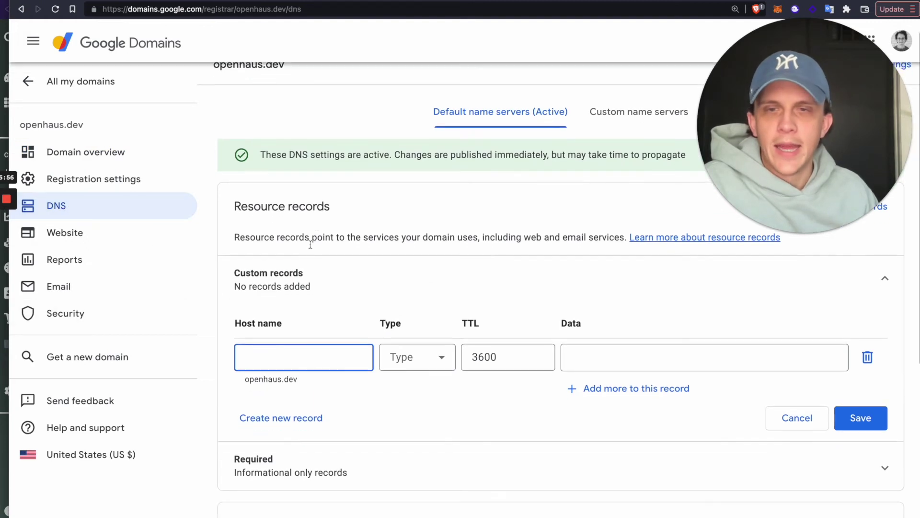
pyautogui.moveTo(803, 95); pyautogui.dragTo(130, 68)
pyautogui.scroll(1, 321, 161)
pyautogui.scroll(1, 321, 162)
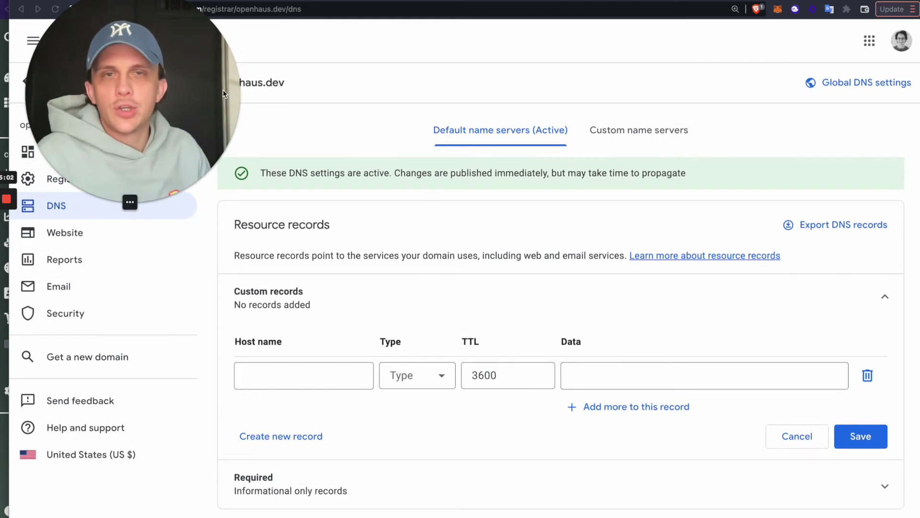
pyautogui.moveTo(168, 105); pyautogui.dragTo(151, 401)
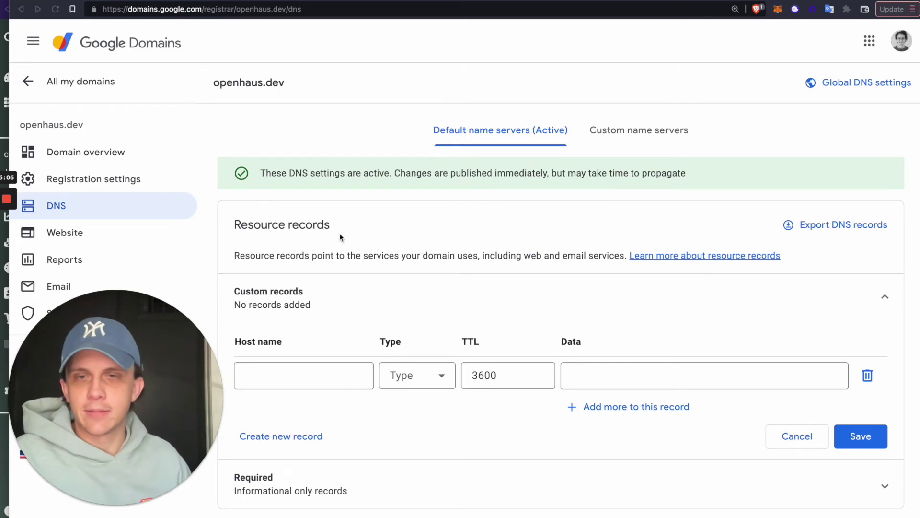
pyautogui.scroll(-2, 339, 233)
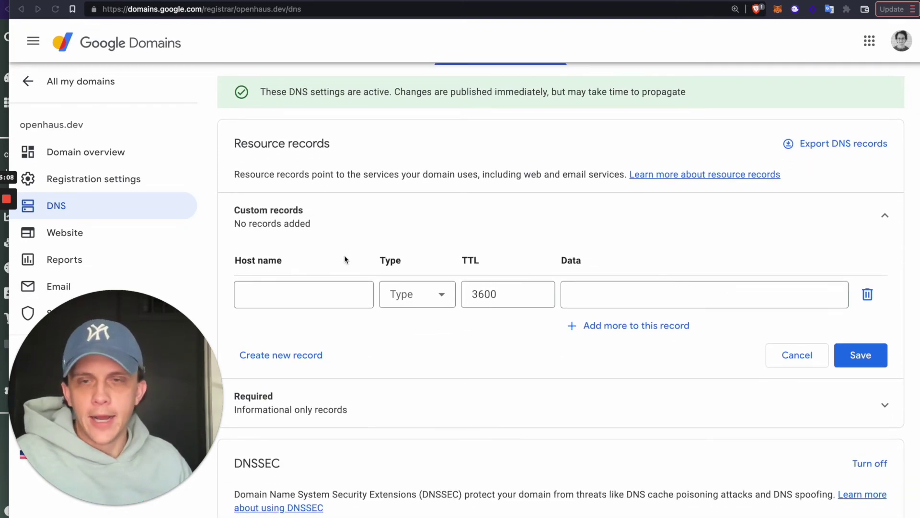
pyautogui.scroll(-1, 289, 303)
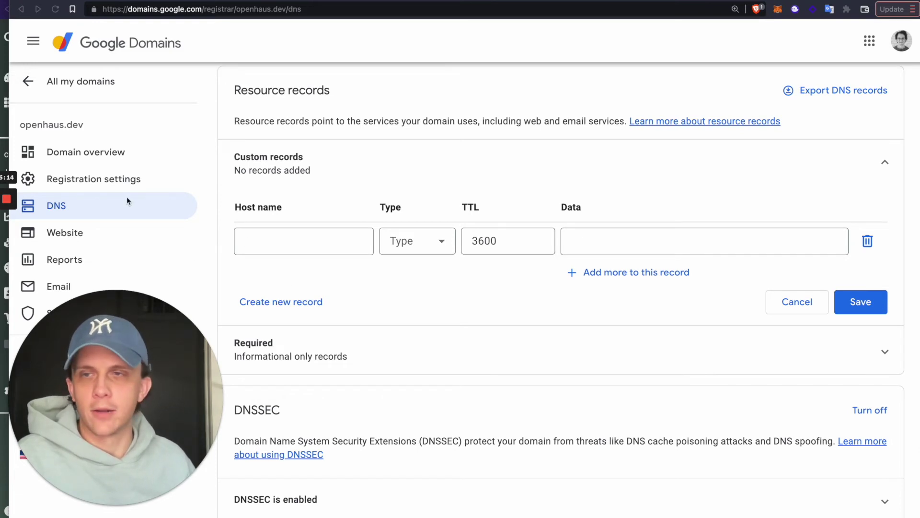
pyautogui.click(4, 87)
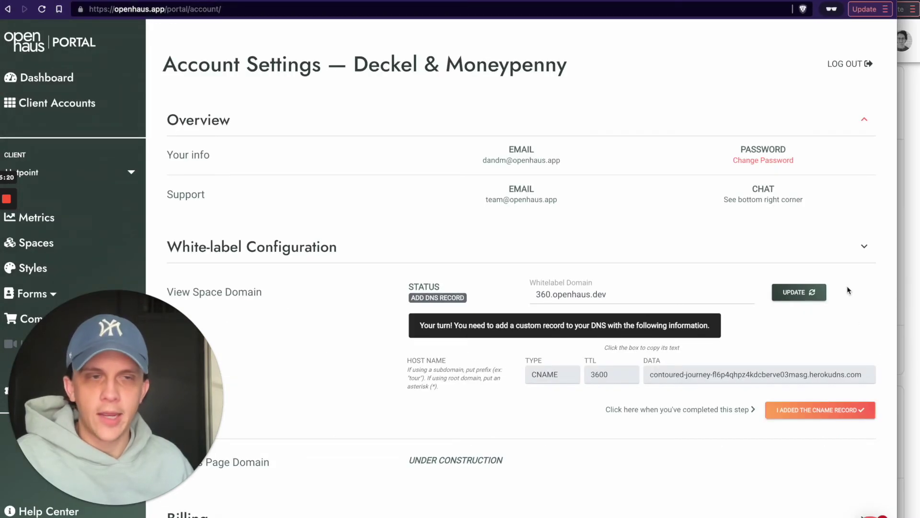
# Step: Start a new custom record with host 360 and record type CNAME
pyautogui.click(902, 274)
pyautogui.write('360')
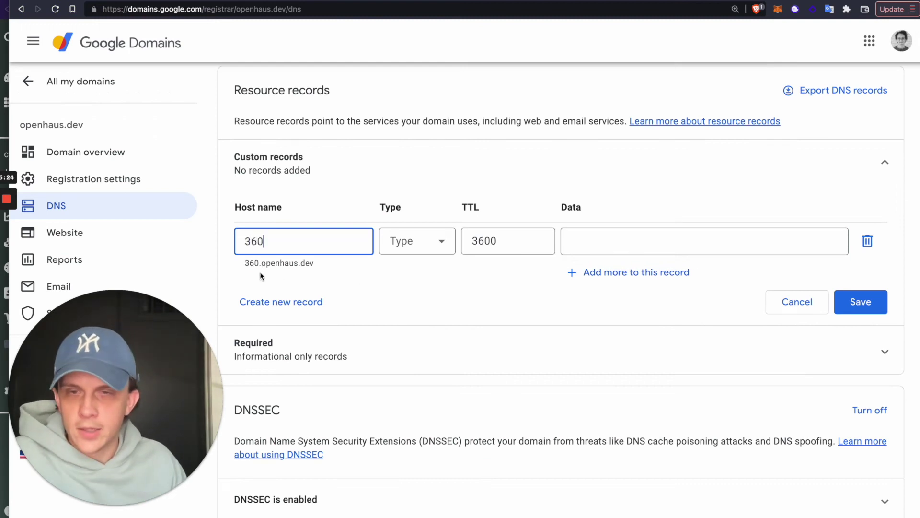
pyautogui.click(306, 265)
pyautogui.click(294, 253)
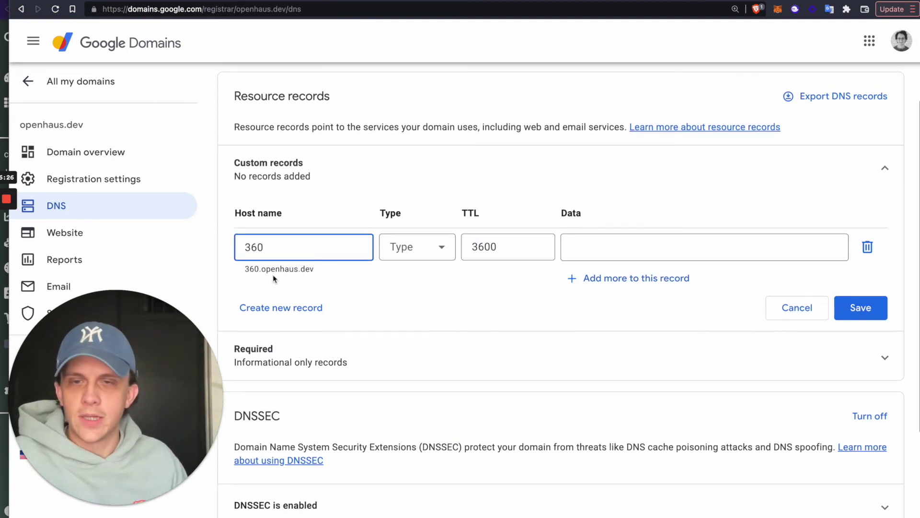
pyautogui.click(434, 248)
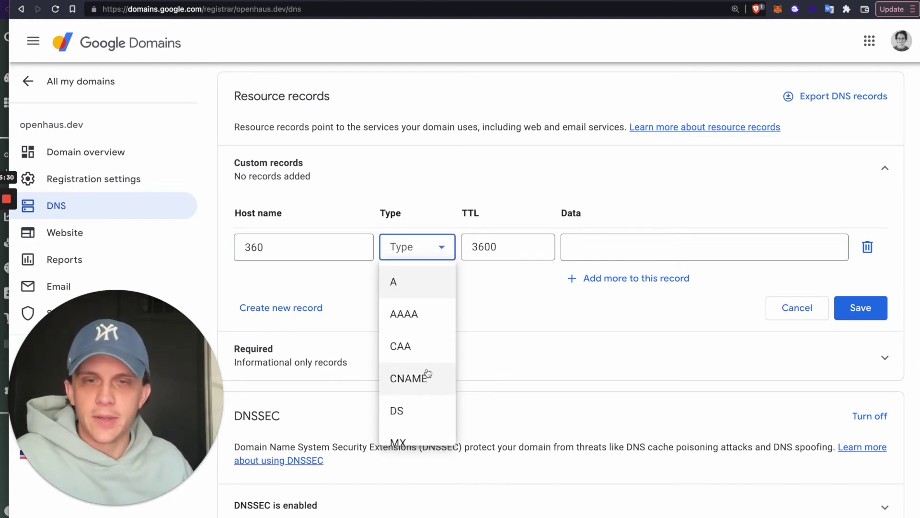
pyautogui.click(428, 375)
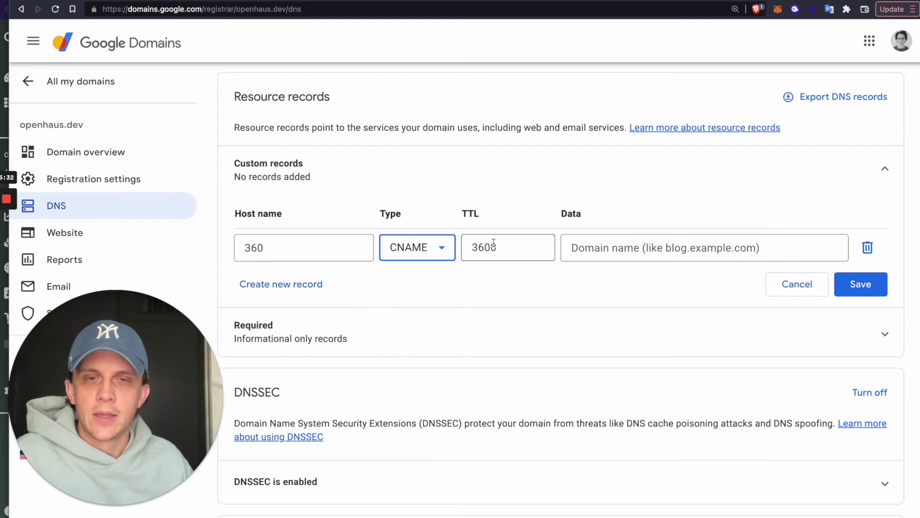
# Step: Check the portal's required TTL and keep the record's TTL at 3600
pyautogui.press('super+Tab')
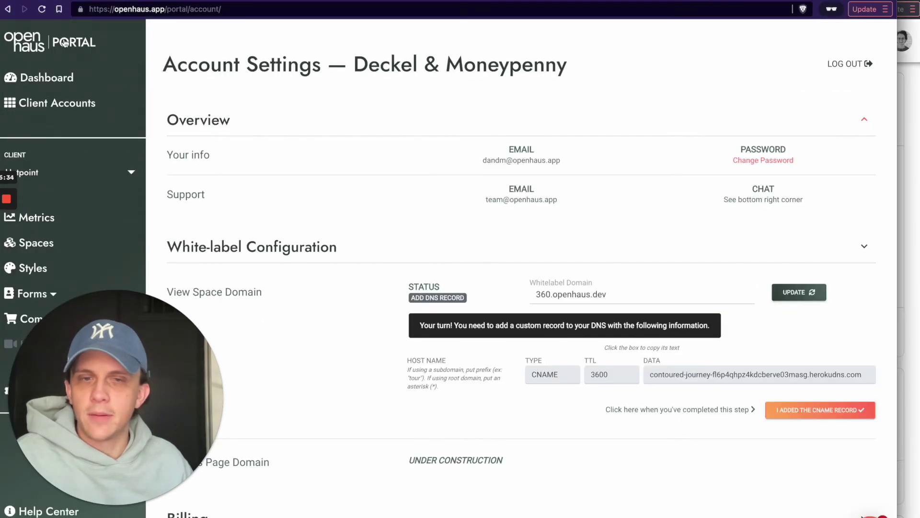
pyautogui.click(614, 374)
pyautogui.press('super+Tab')
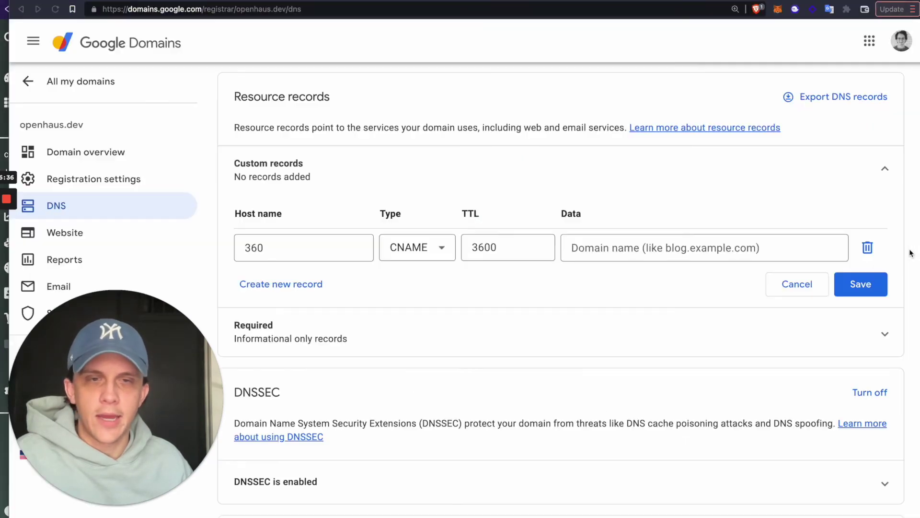
pyautogui.doubleClick(498, 246)
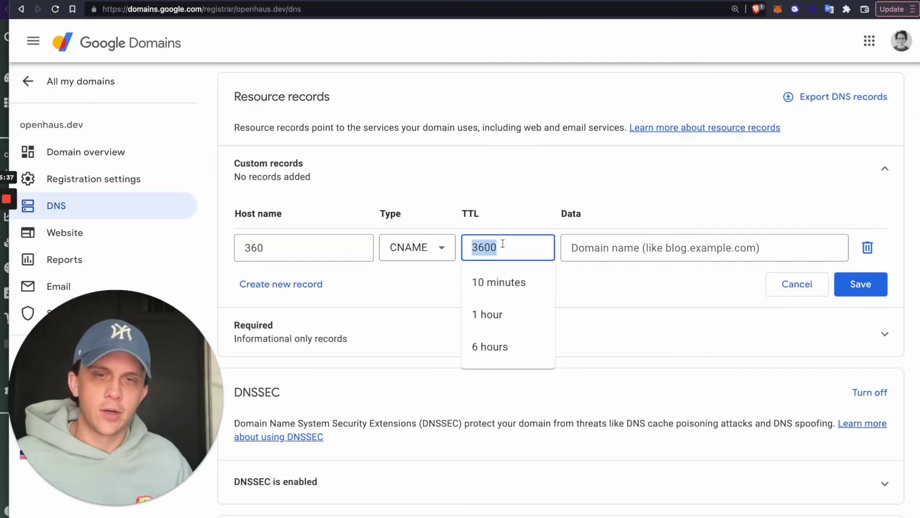
pyautogui.click(502, 214)
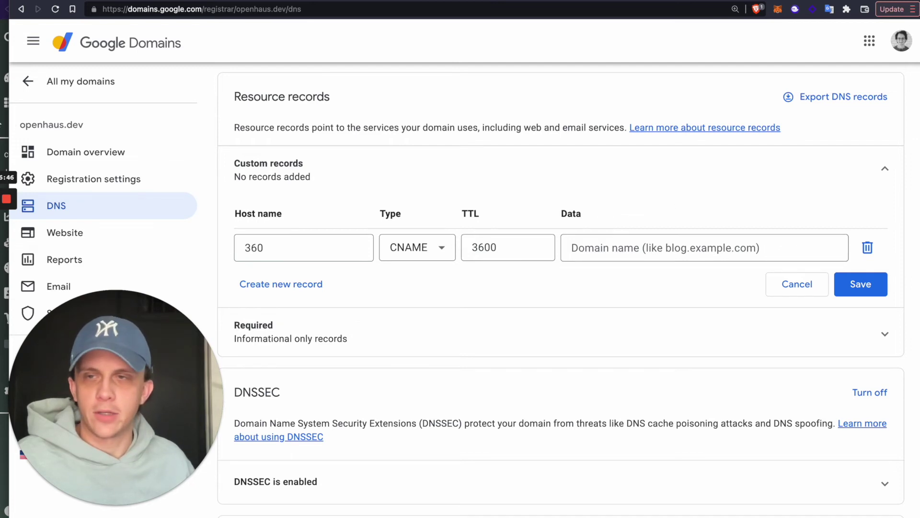
# Step: Copy the CNAME target value from the Openhaus portal's White-label Configuration
pyautogui.press('super+Tab')
pyautogui.scroll(-1, 695, 364)
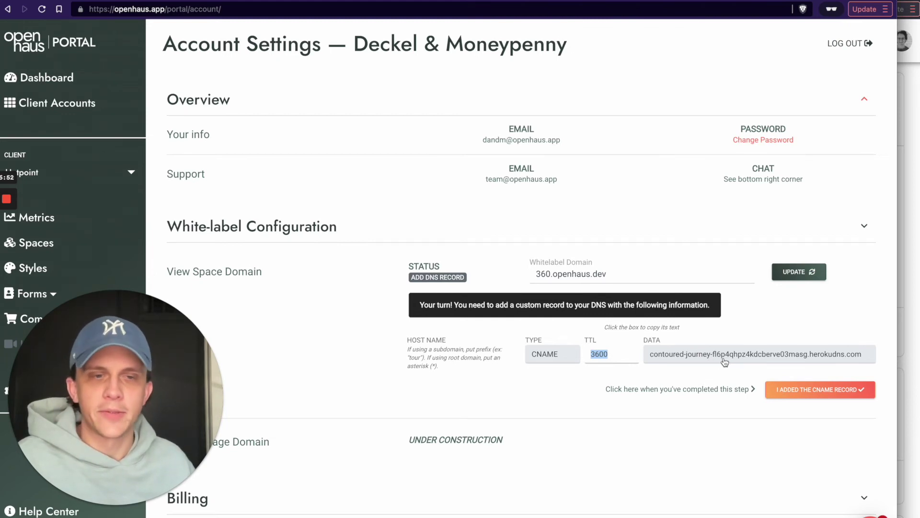
pyautogui.click(729, 362)
pyautogui.press('super+c')
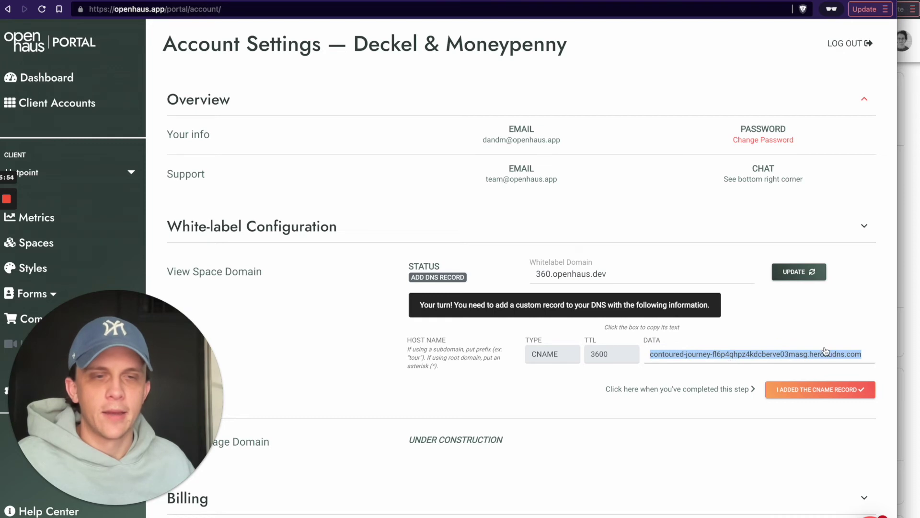
pyautogui.press('super+Tab')
# Step: Paste the herokudns.com target into the Data field and save the 360 CNAME record
pyautogui.click(737, 248)
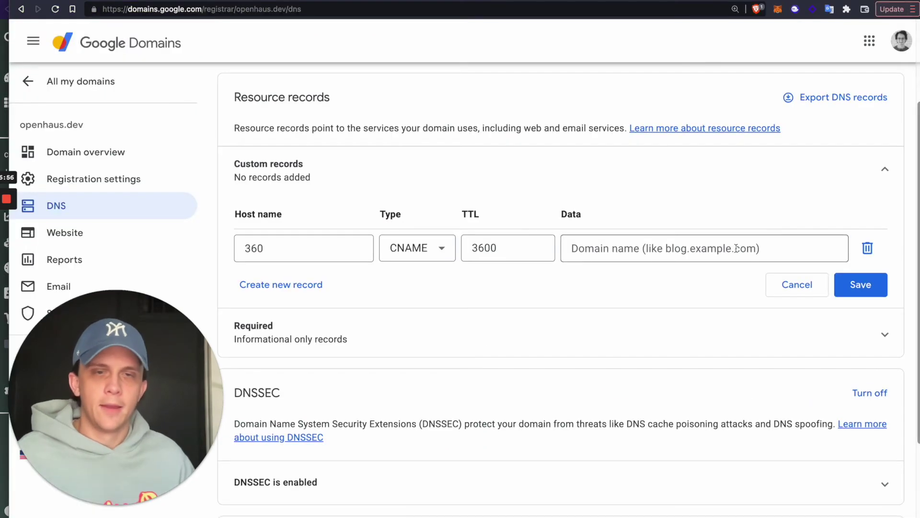
pyautogui.press('super+v')
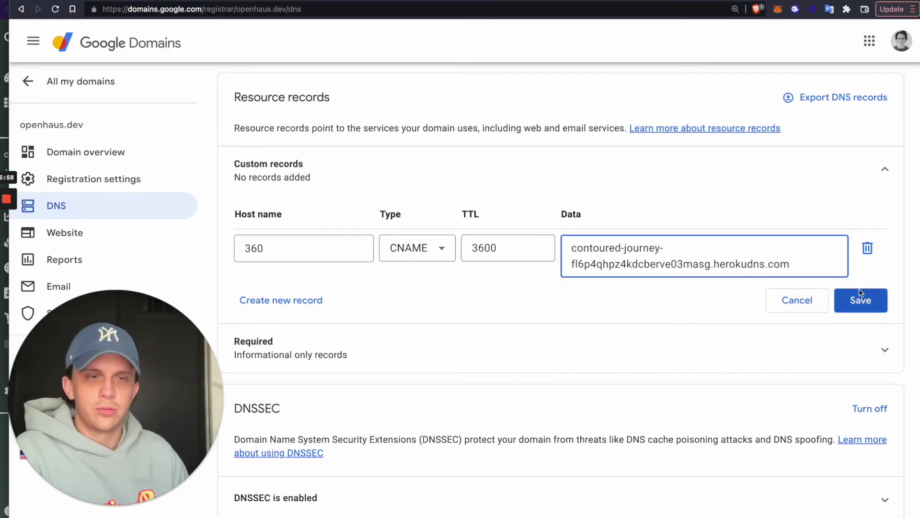
pyautogui.click(861, 301)
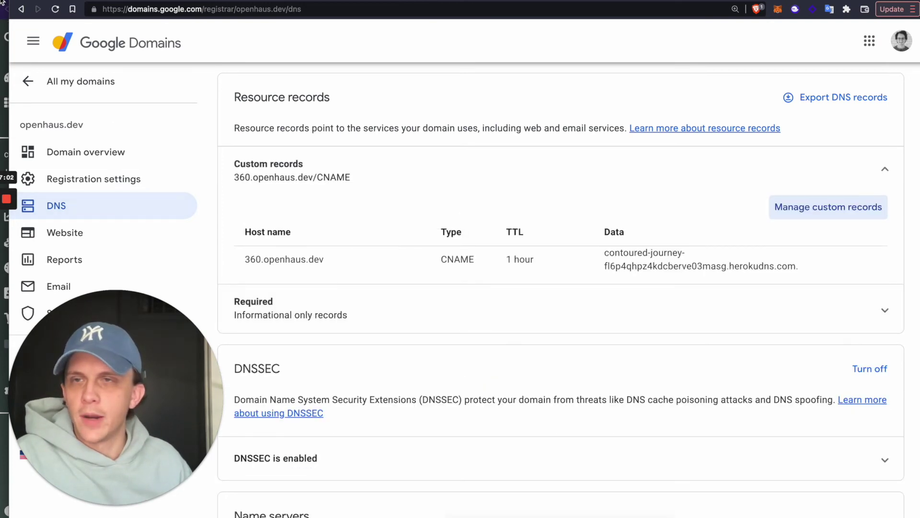
pyautogui.press('super+Tab')
# Step: Confirm the CNAME record was added and wait until 360.openhaus.dev shows ACTIVE
pyautogui.click(727, 418)
pyautogui.scroll(1, 747, 389)
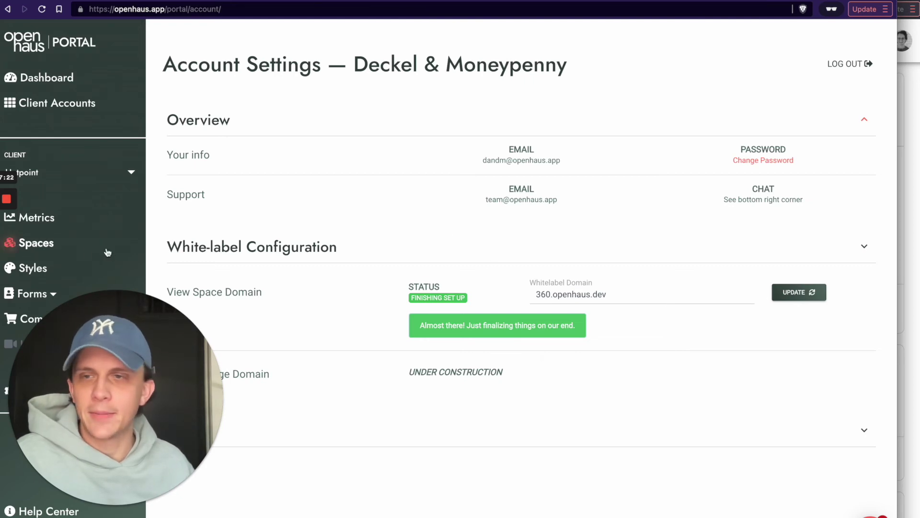
pyautogui.moveTo(7, 230)
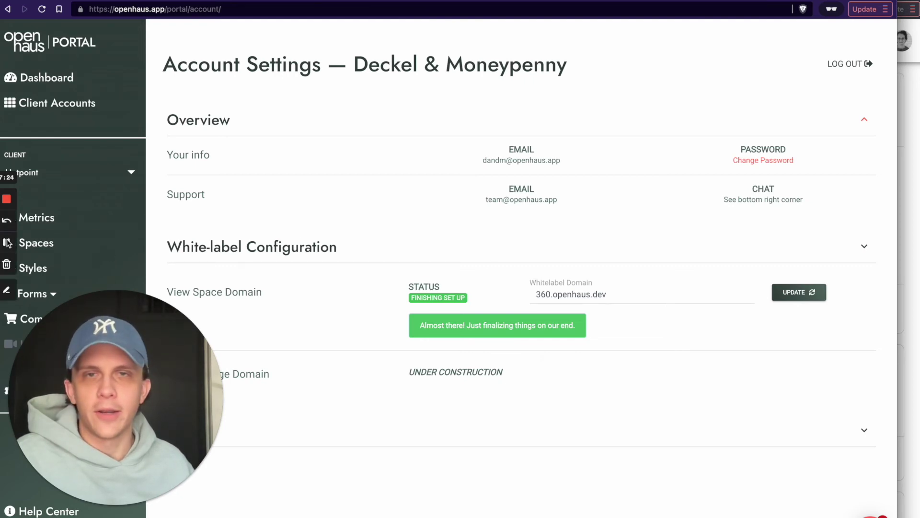
pyautogui.click(8, 243)
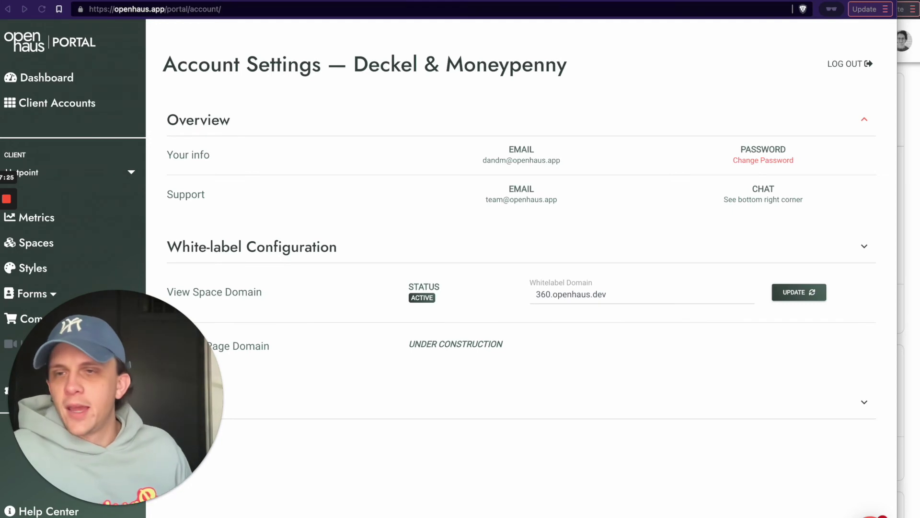
pyautogui.click(433, 109)
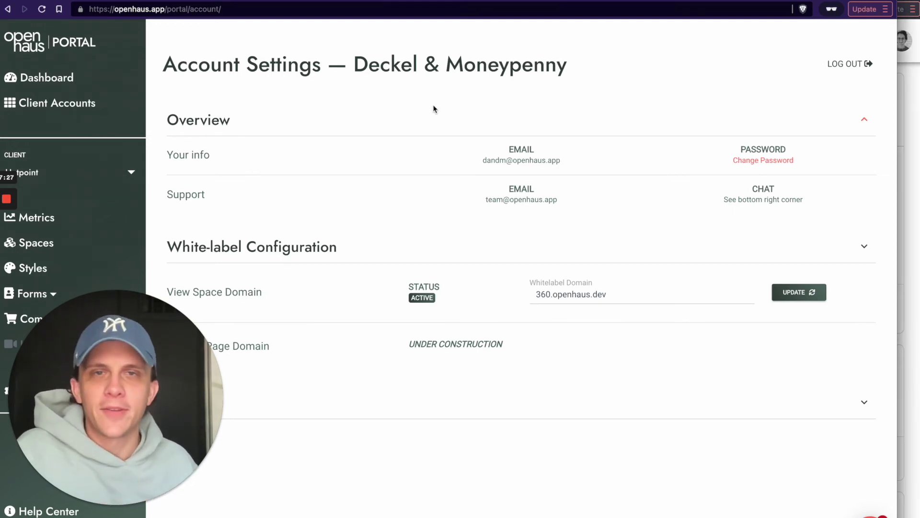
pyautogui.moveTo(139, 414); pyautogui.dragTo(824, 101)
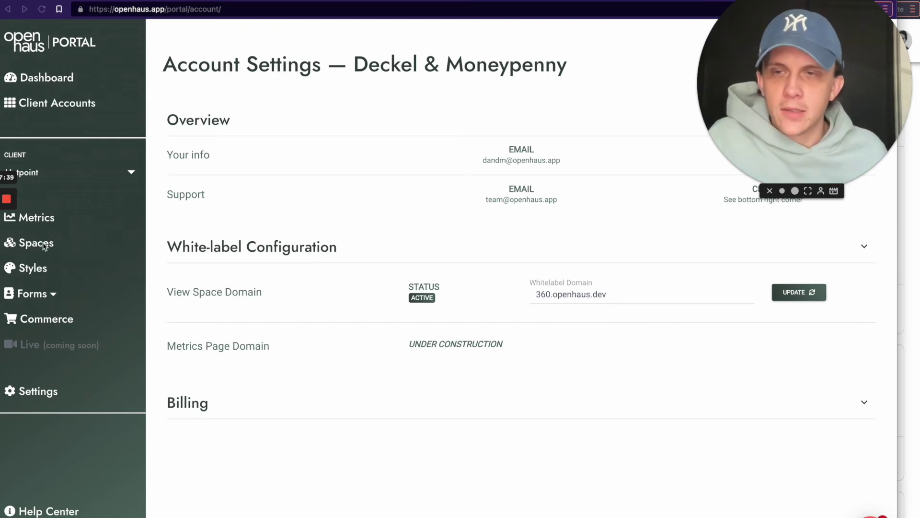
# Step: Switch to the Café client and open the Café Booth space's 3D view
pyautogui.click(79, 172)
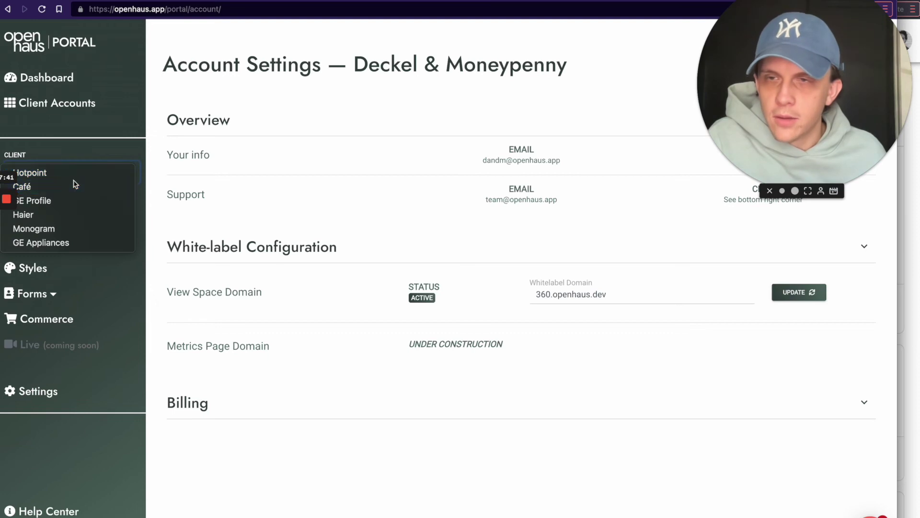
pyautogui.click(75, 186)
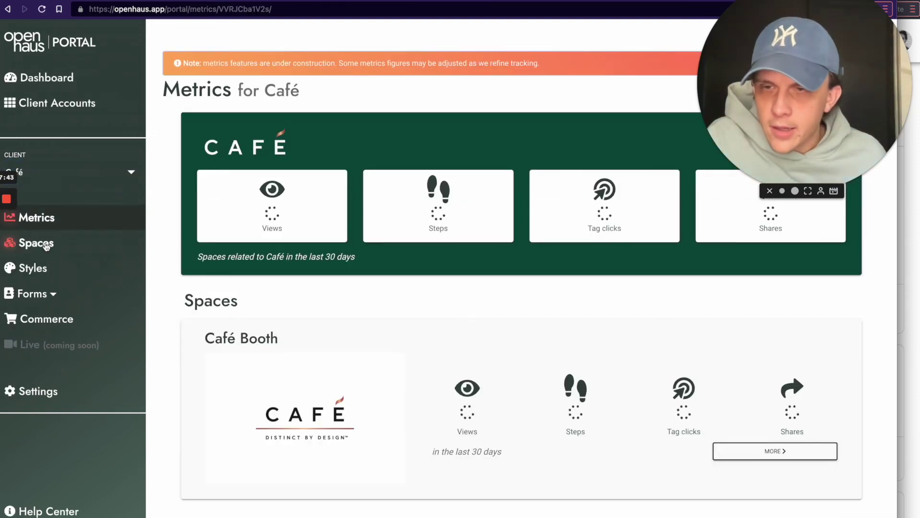
pyautogui.click(46, 244)
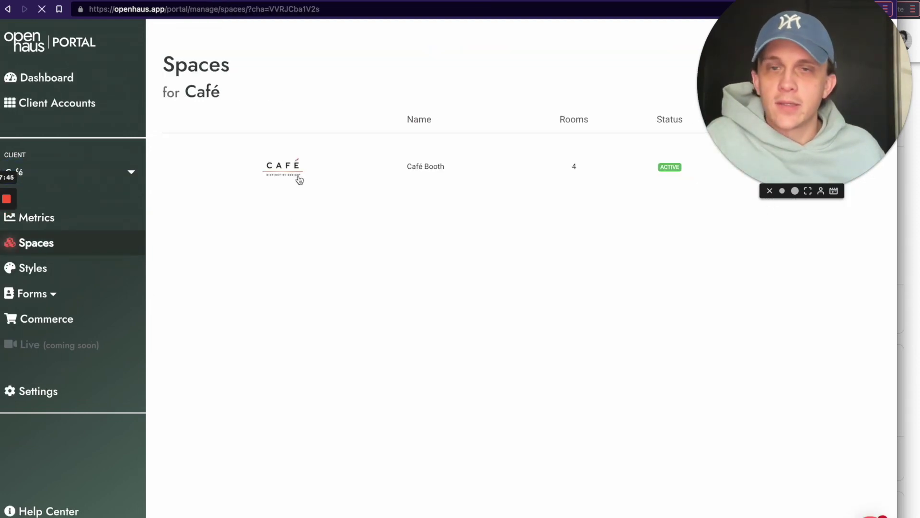
pyautogui.click(298, 179)
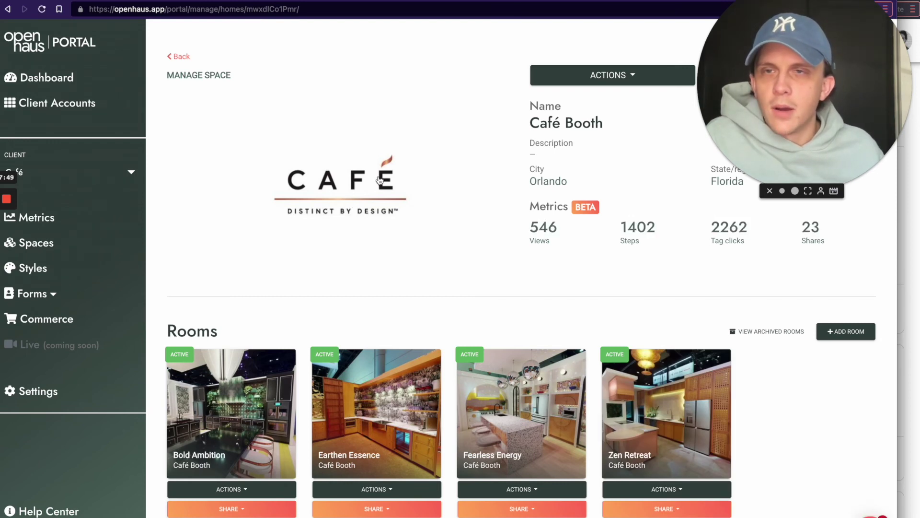
pyautogui.click(354, 181)
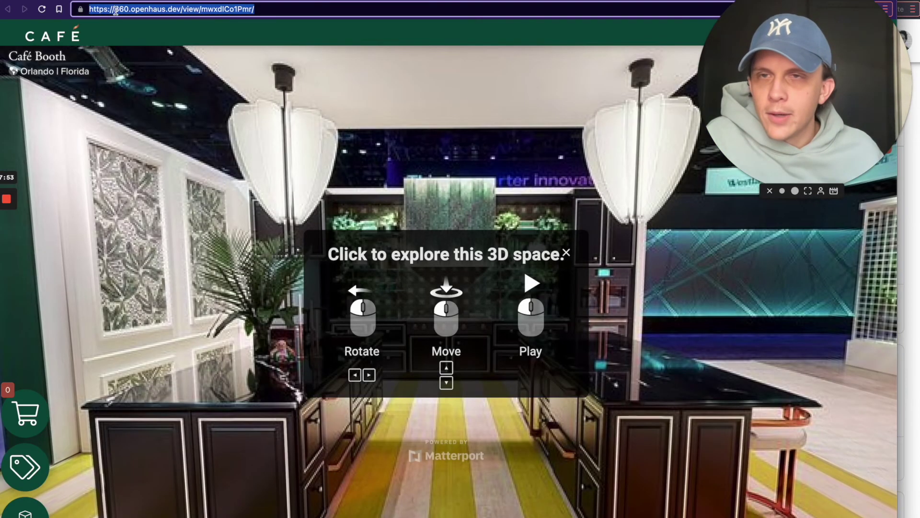
# Step: Reopen the Café Booth tour, check its address shows 360.openhaus.dev, and return to Manage Space
pyautogui.press('super+bracketleft')
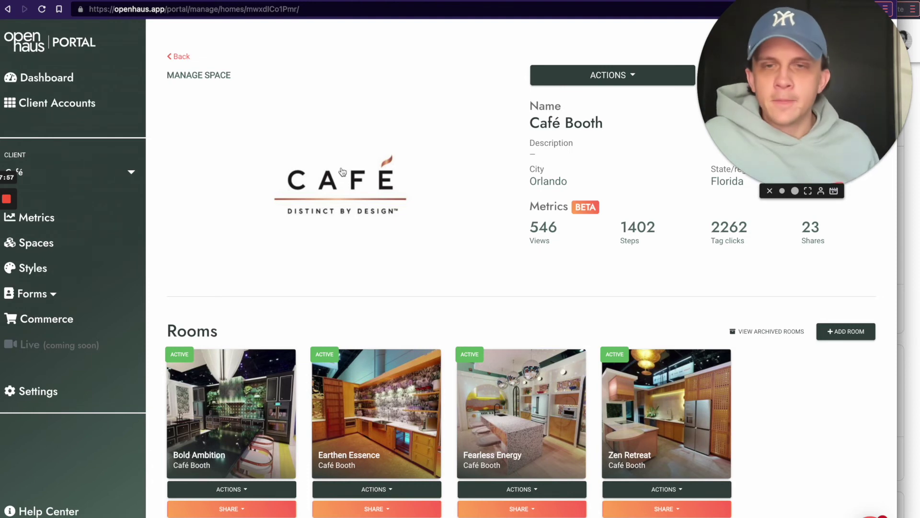
pyautogui.click(338, 192)
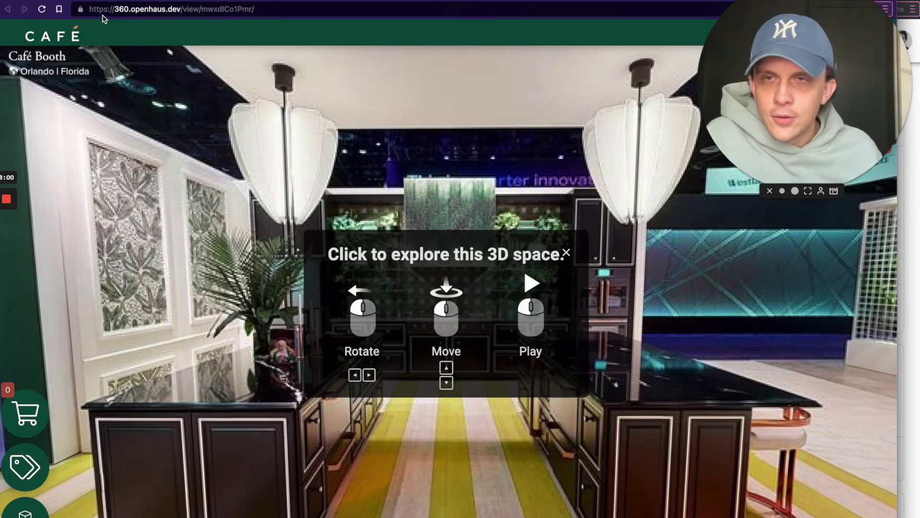
pyautogui.moveTo(114, 9); pyautogui.dragTo(171, 10)
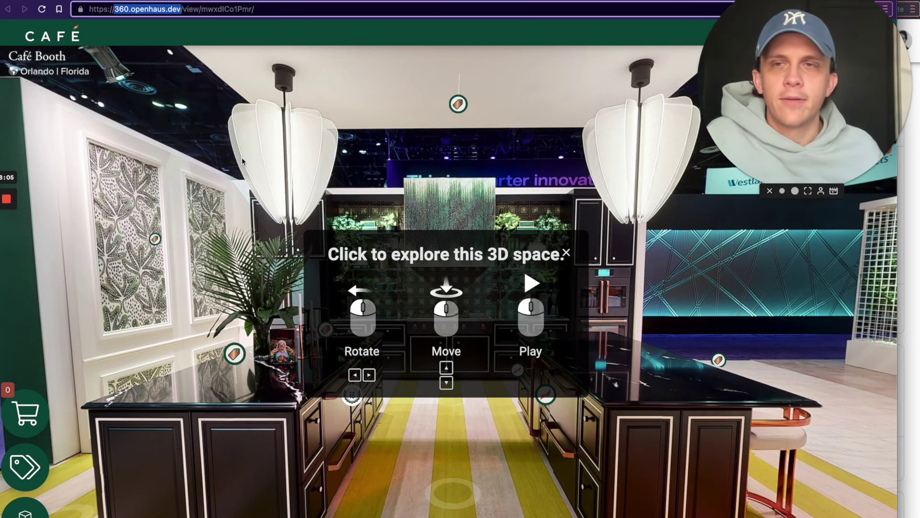
pyautogui.click(352, 256)
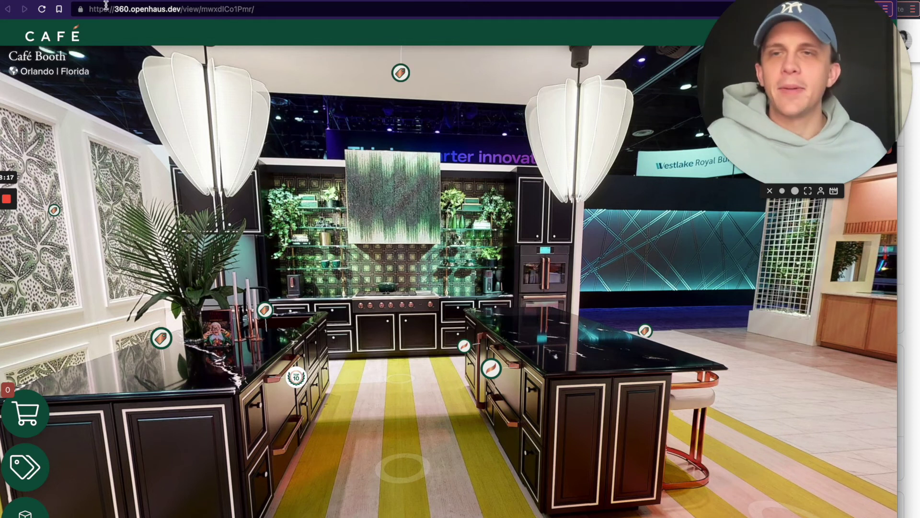
pyautogui.doubleClick(154, 9)
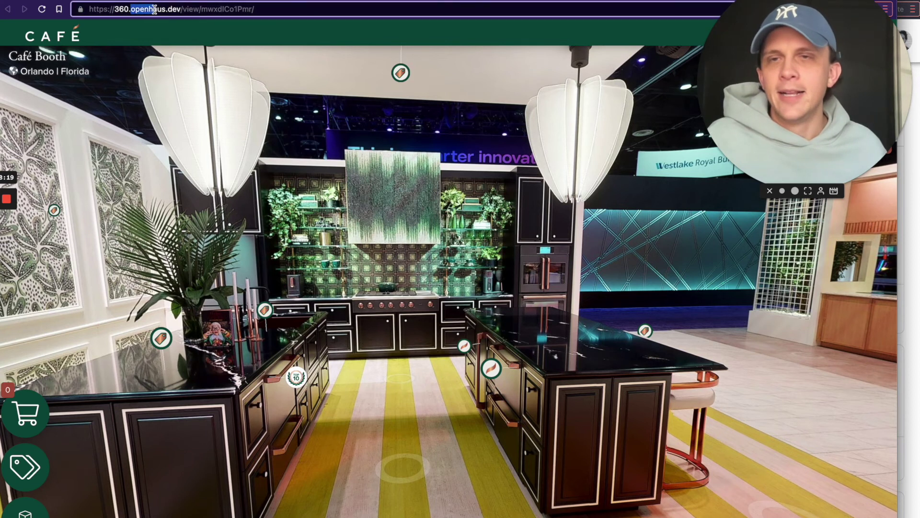
pyautogui.click(172, 29)
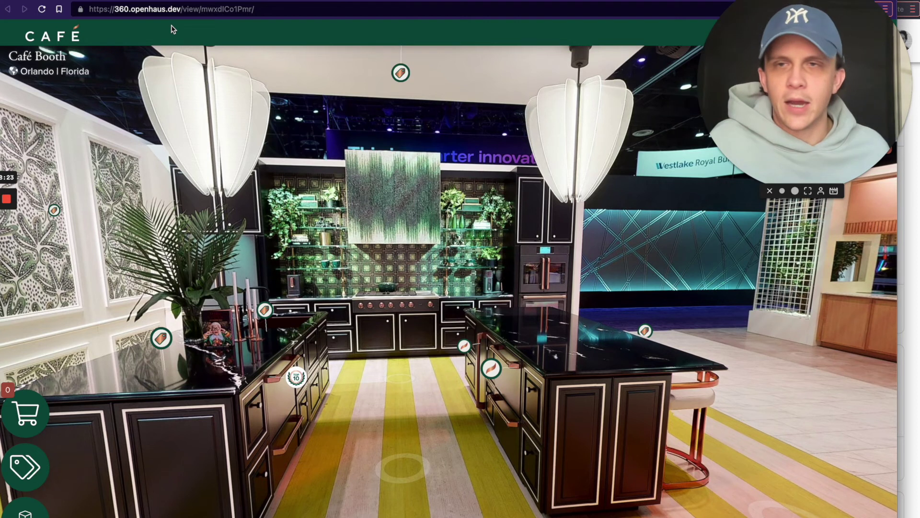
pyautogui.moveTo(181, 9); pyautogui.dragTo(136, 10)
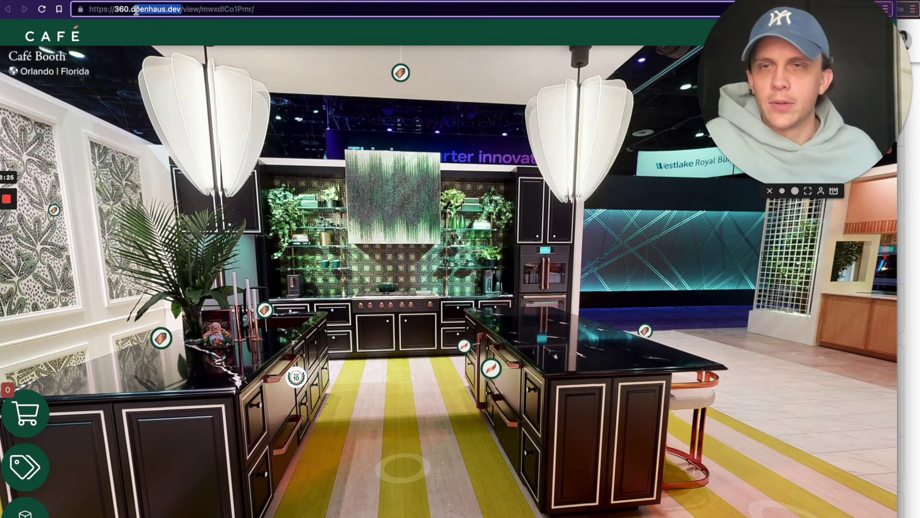
pyautogui.hotkey('ctrl', 'Tab')
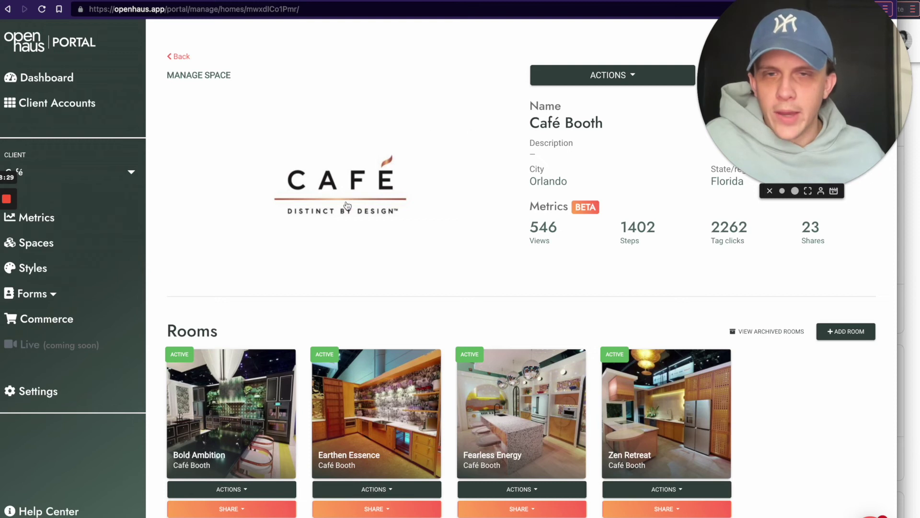
# Step: Copy the Café Booth space share permalink after confirming it shows the 360.openhaus.dev domain
pyautogui.scroll(-4, 364, 202)
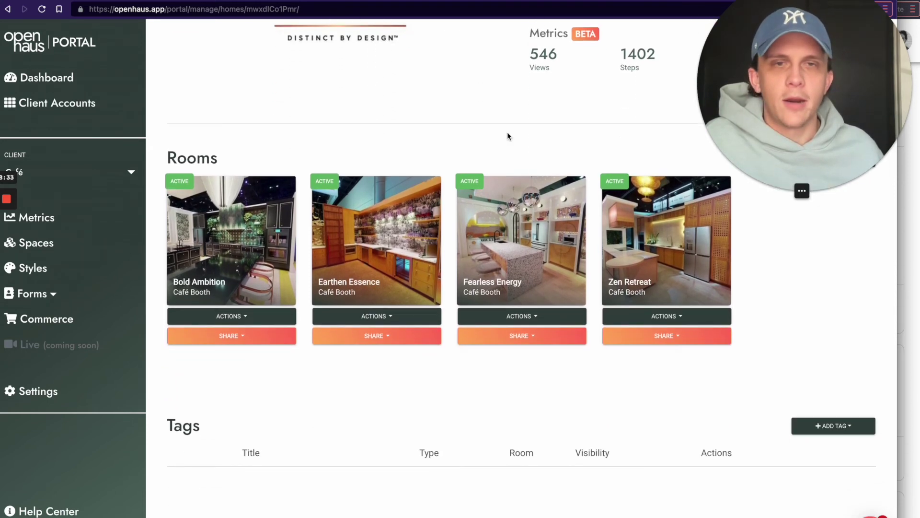
pyautogui.scroll(4, 507, 137)
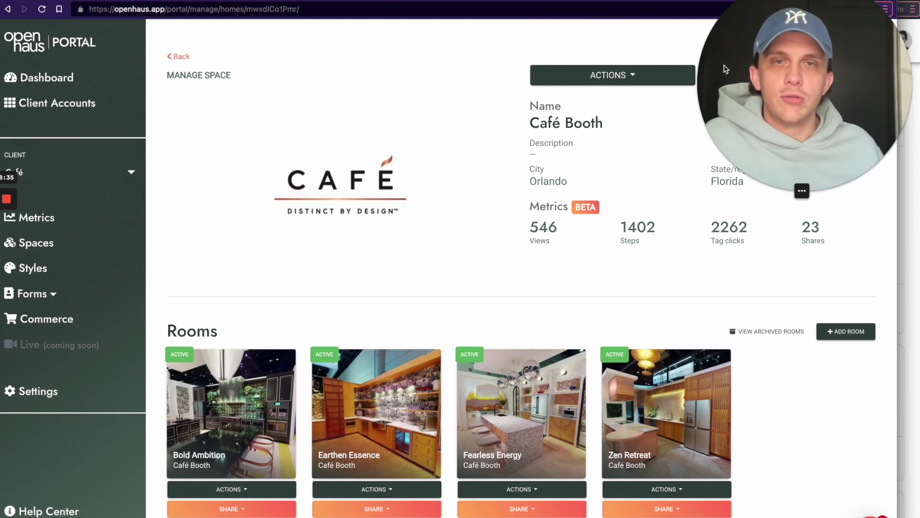
pyautogui.moveTo(764, 61); pyautogui.dragTo(109, 86)
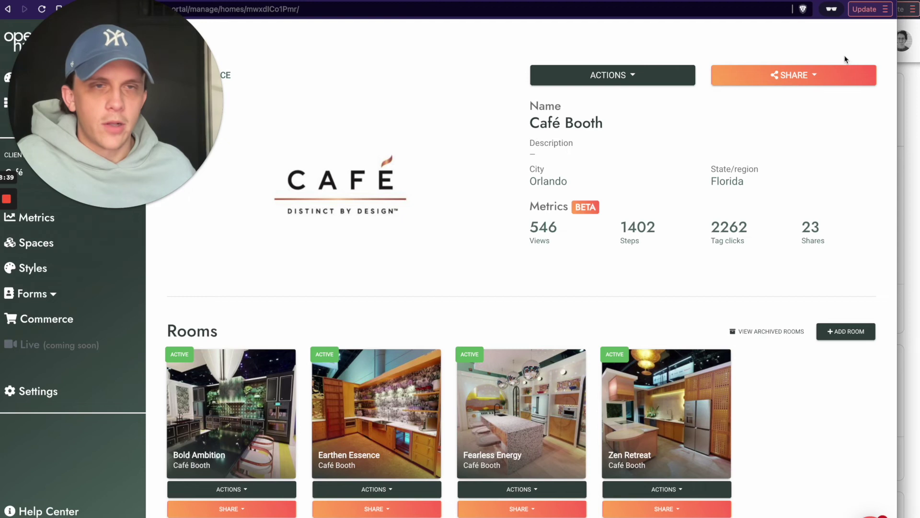
pyautogui.click(835, 72)
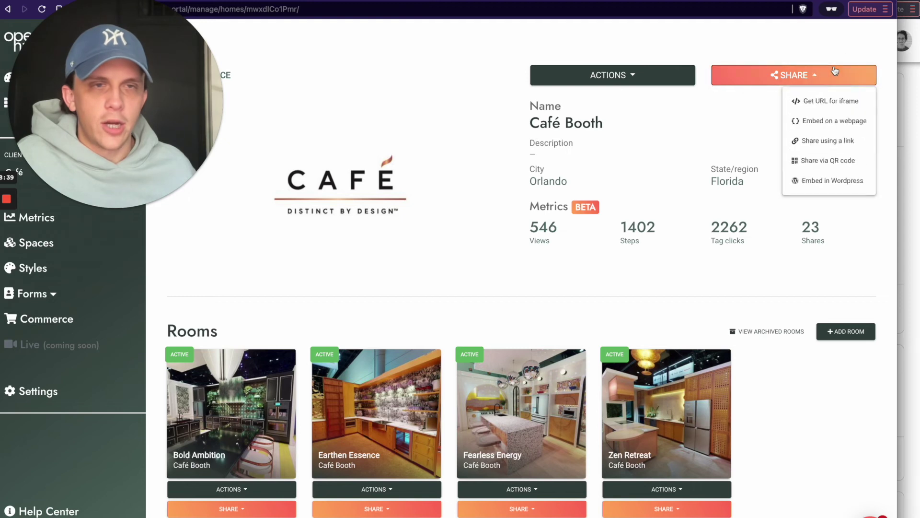
pyautogui.click(827, 144)
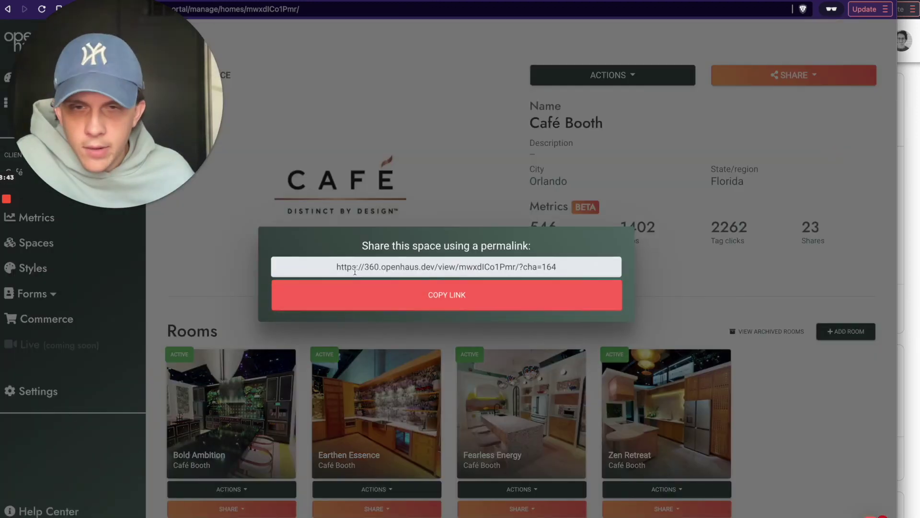
pyautogui.moveTo(365, 269); pyautogui.dragTo(434, 269)
pyautogui.moveTo(365, 267)
pyautogui.mouseDown()
pyautogui.moveTo(433, 269)
pyautogui.moveTo(365, 268)
pyautogui.mouseUp()
pyautogui.click(450, 300)
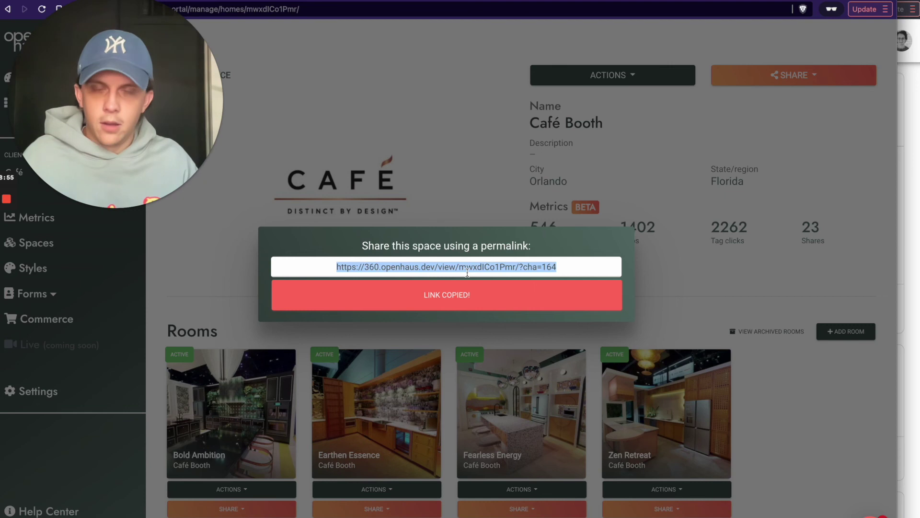
# Step: Load the copied permalink in a private window to verify the tour opens, then close the dialog
pyautogui.press('super+shift+n')
pyautogui.write('https://360.openhaus.dev/view/mwxdlCo1Pmr/?cha=164')
pyautogui.press('Return')
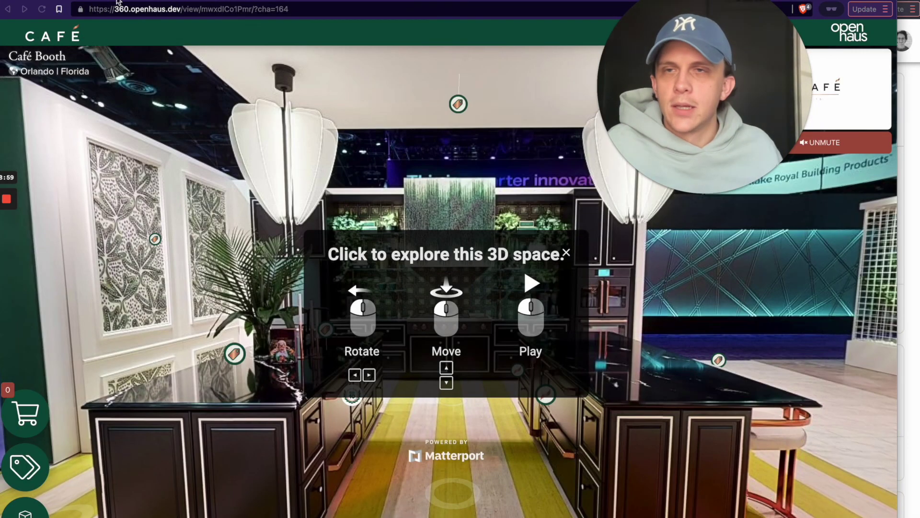
pyautogui.press('super+w')
pyautogui.click(458, 178)
# Step: Zoom in on the Earthen Essence room share link to confirm its domain is 360.openhaus.dev
pyautogui.scroll(-2, 456, 184)
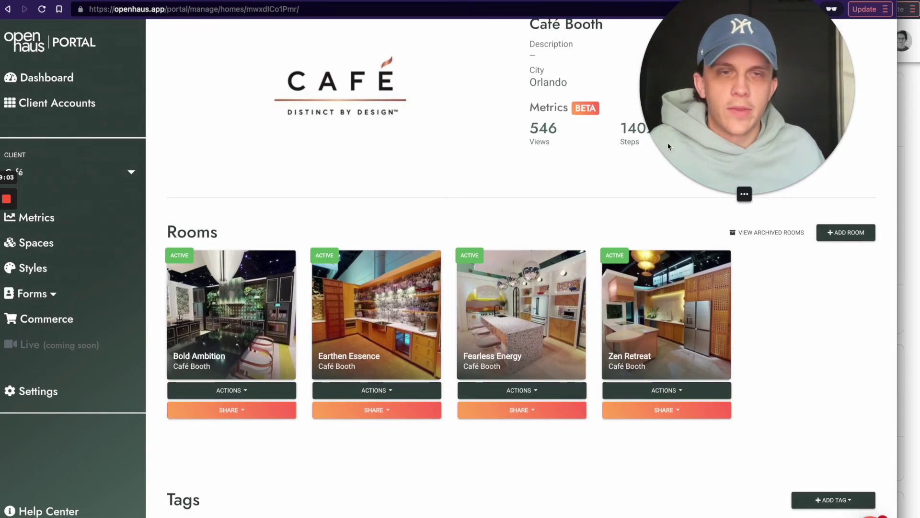
pyautogui.scroll(-3, 467, 224)
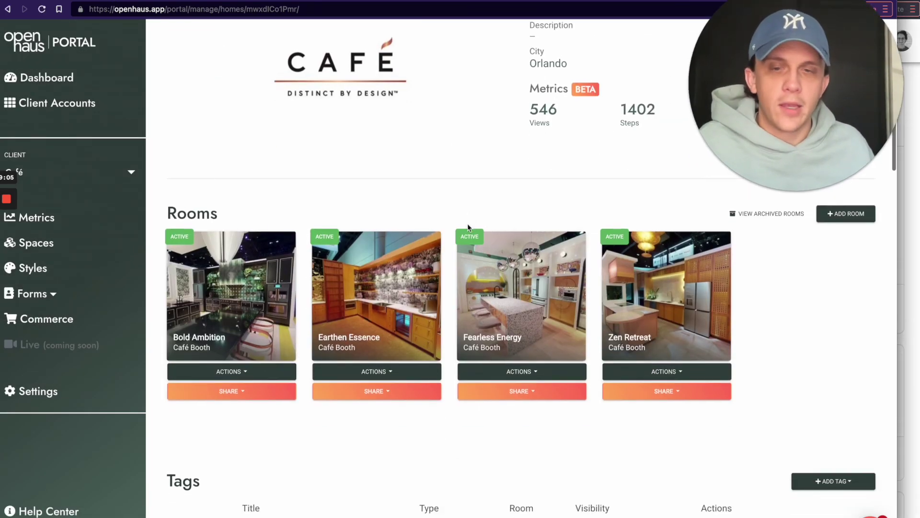
pyautogui.click(394, 297)
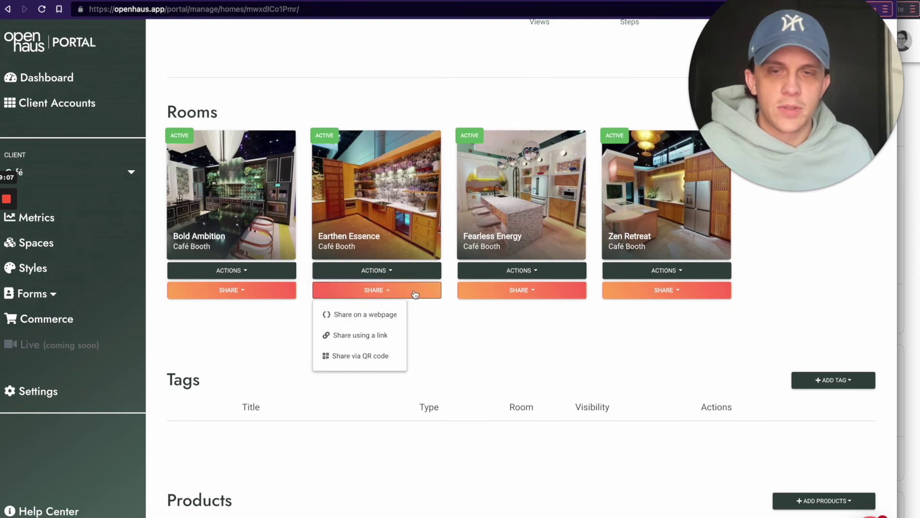
pyautogui.click(360, 334)
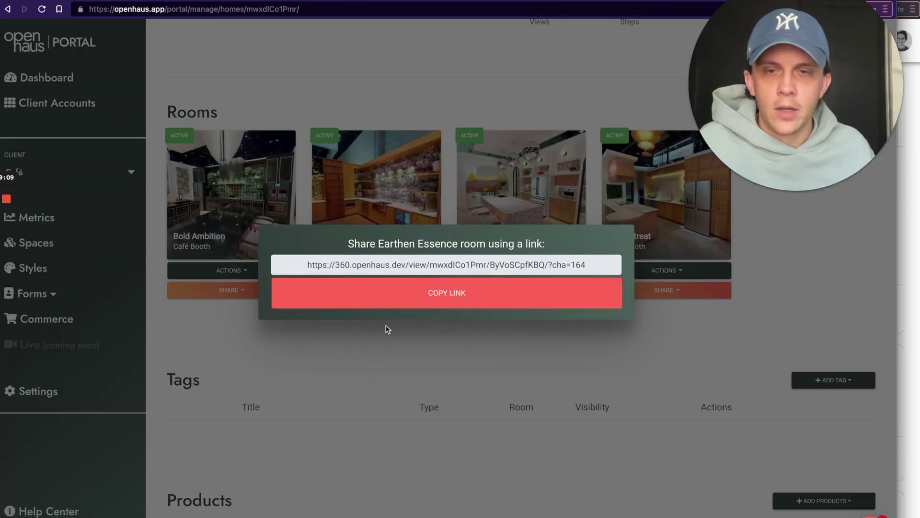
pyautogui.moveTo(335, 265); pyautogui.dragTo(346, 266)
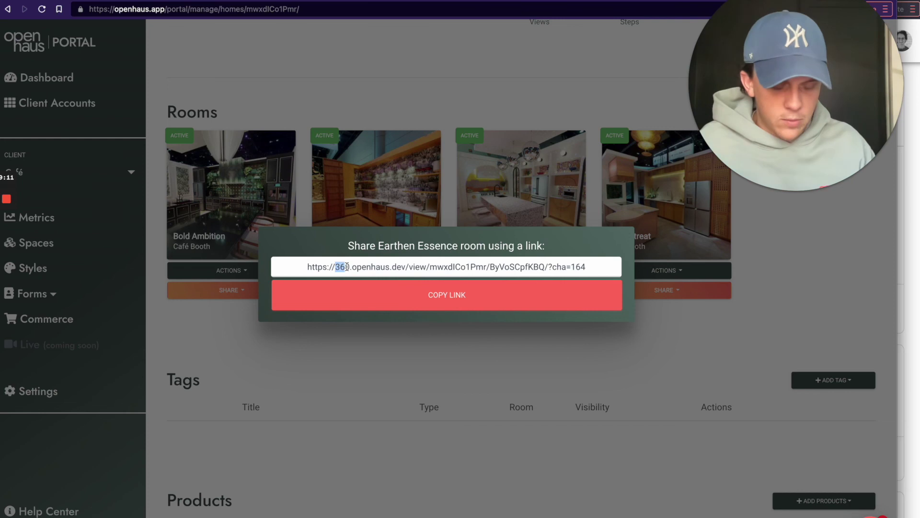
pyautogui.press('super+equal')
pyautogui.press('super+equal')
pyautogui.moveTo(307, 261); pyautogui.dragTo(392, 261)
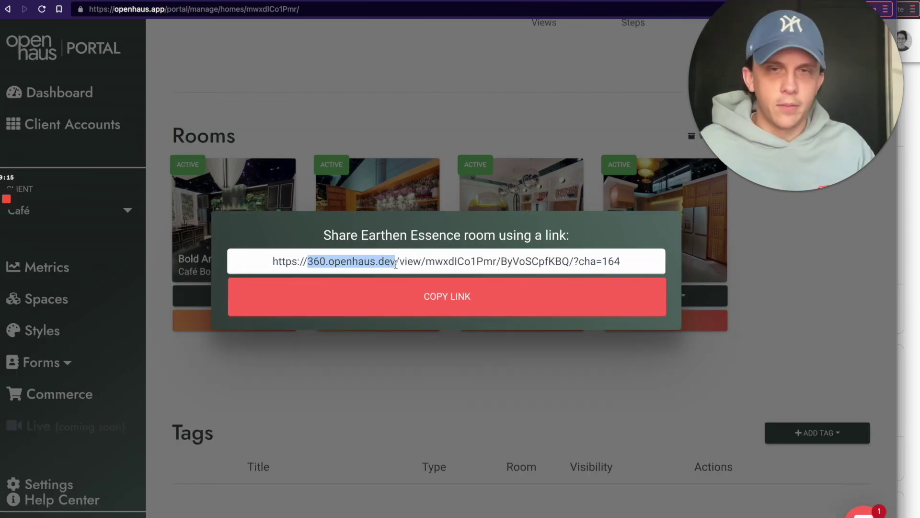
pyautogui.press('super+minus')
pyautogui.press('super+minus')
pyautogui.click(337, 159)
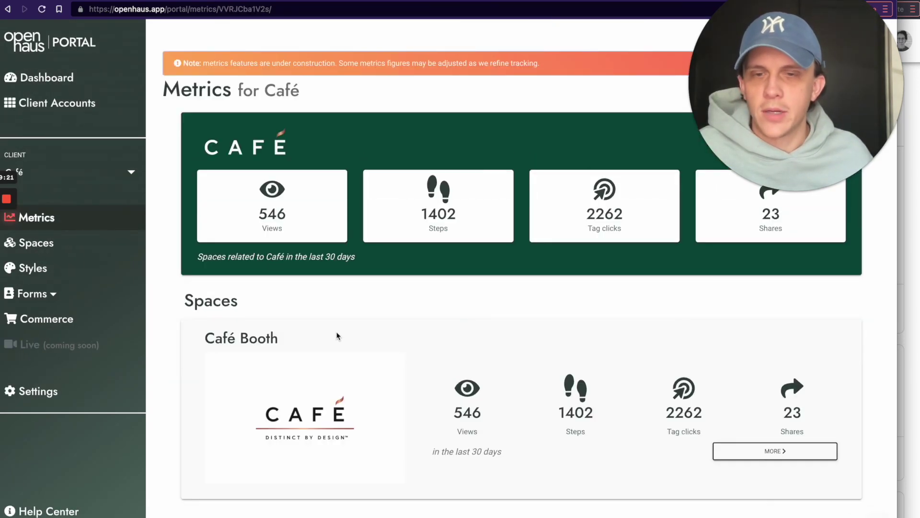
# Step: Open the Café Booth metrics page and scroll through it
pyautogui.click(337, 400)
pyautogui.scroll(-1, 319, 373)
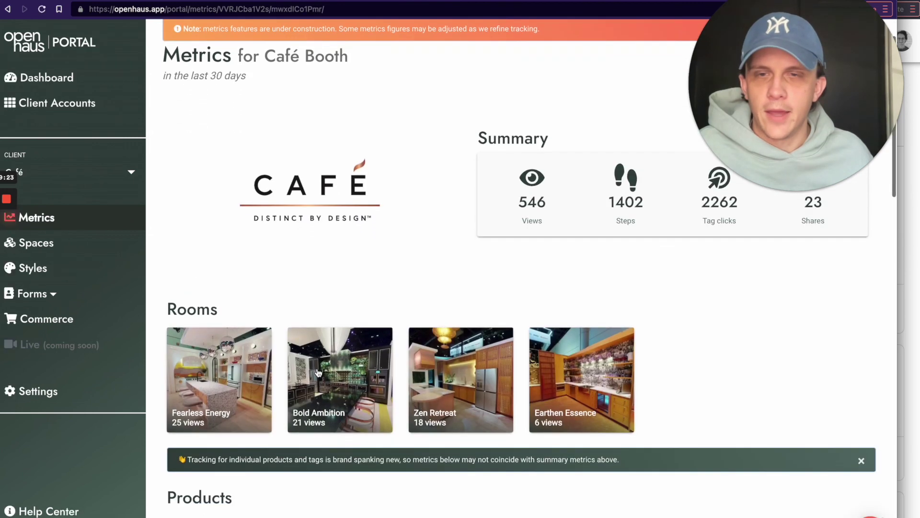
pyautogui.scroll(1, 328, 303)
pyautogui.scroll(-3, 315, 250)
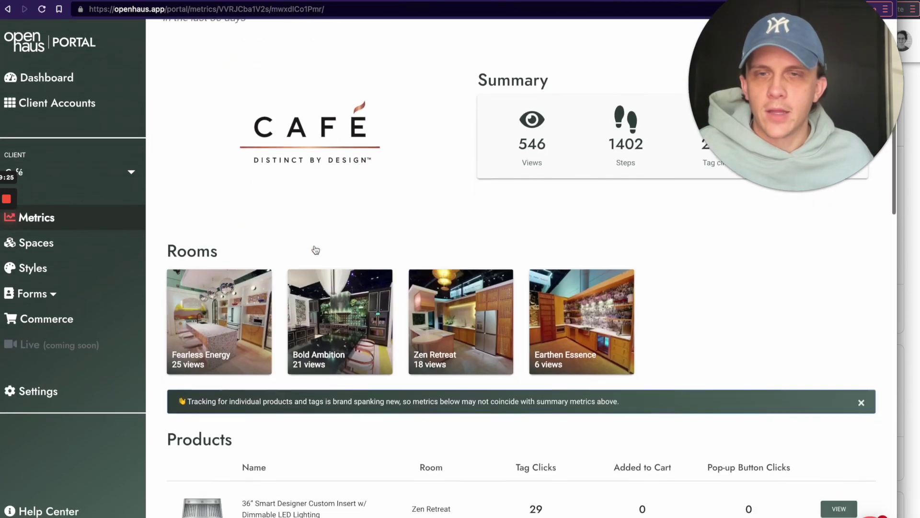
# Step: Confirm the Café Booth tour's address uses 360.openhaus.dev, then go to account Settings
pyautogui.click(318, 125)
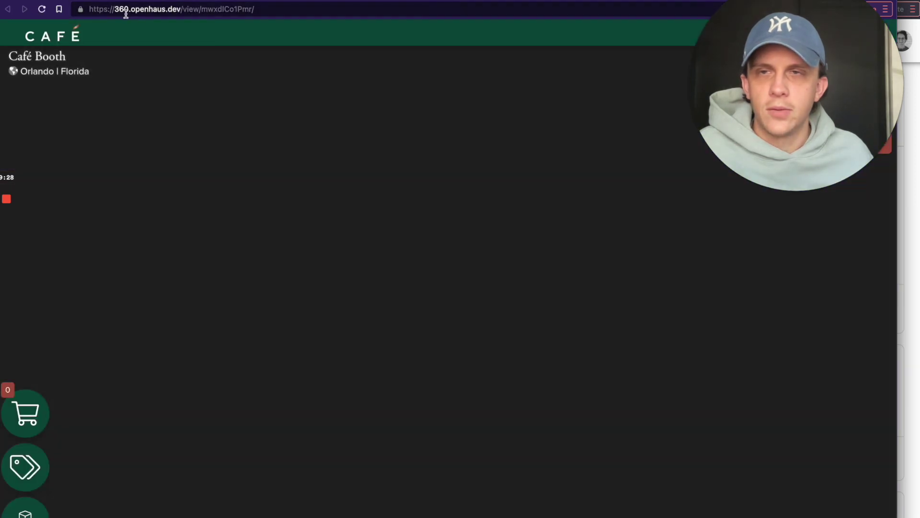
pyautogui.click(106, 5)
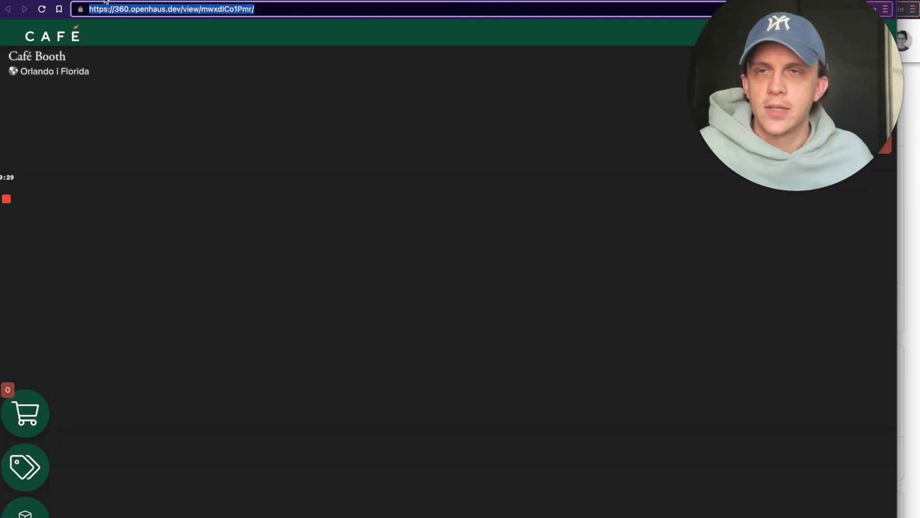
pyautogui.press('super+w')
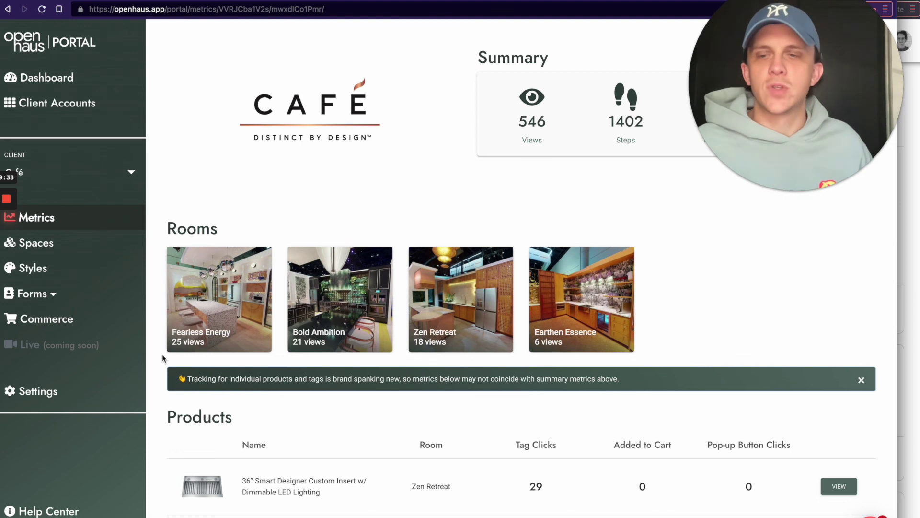
pyautogui.click(904, 41)
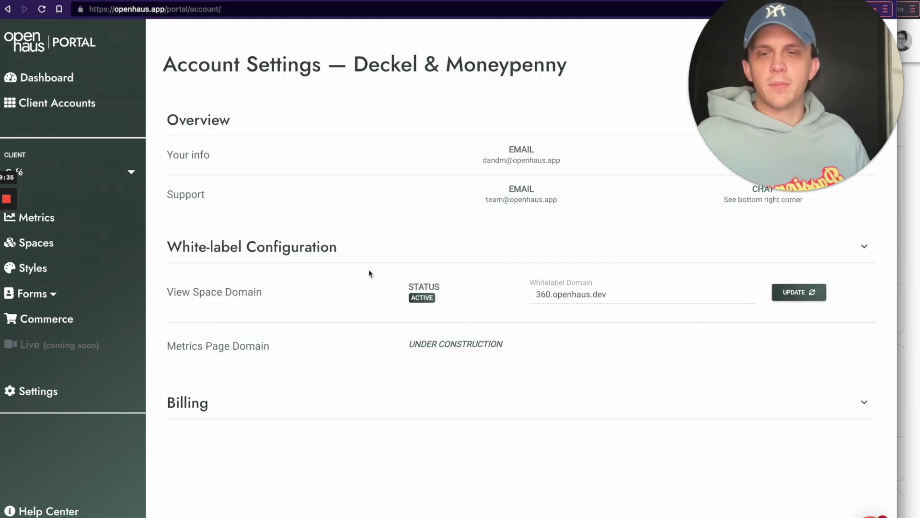